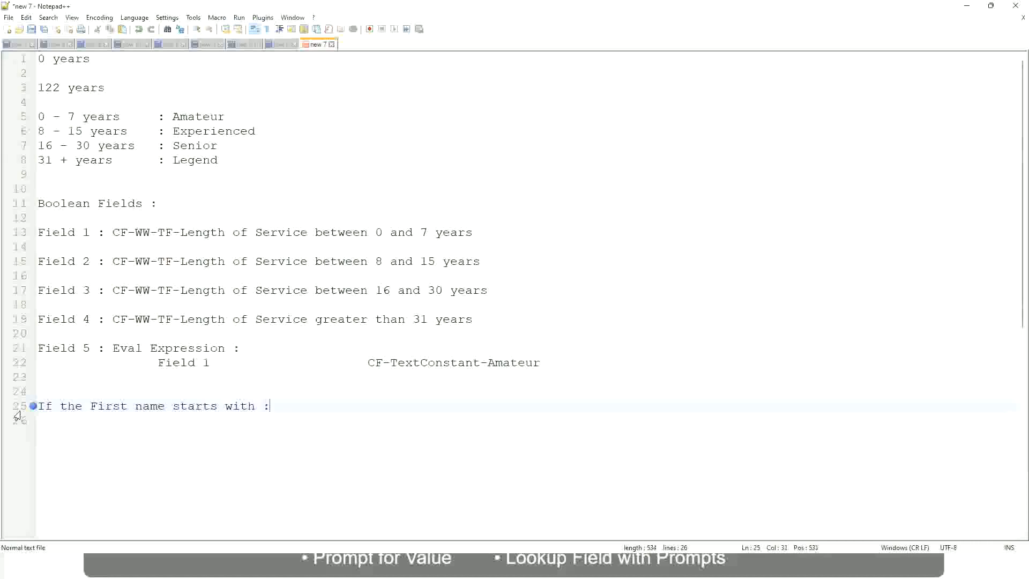
# - Complete the first-name rule on line 25 with A - G : and the label "A Listers"
pyautogui.write('a')
pyautogui.press('BackSpace')
pyautogui.write('A - G')
pyautogui.write(': A lI')
pyautogui.press('BackSpace')
pyautogui.press('BackSpace')
pyautogui.write('Listers')
pyautogui.press('Left')
pyautogui.hotkey('ctrl', 'Left')
pyautogui.write('""')
pyautogui.press('Right')
pyautogui.press('BackSpace')
pyautogui.press('End')
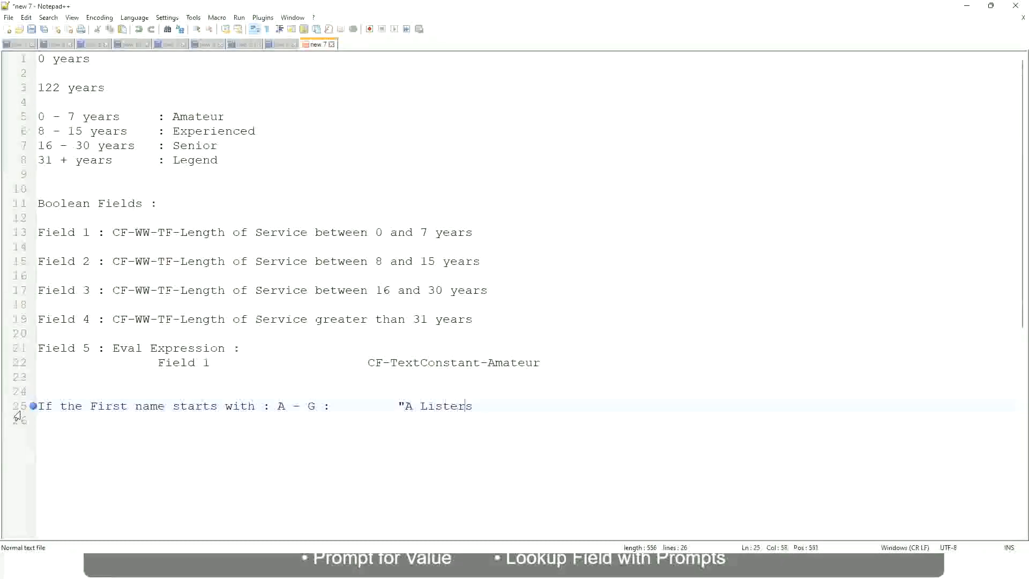
pyautogui.press('Return')
pyautogui.write('"')
pyautogui.press('Delete')
# - Add a rule line below for H - P with the aligned label "His Majesty"
pyautogui.press('Return')
pyautogui.write('H -')
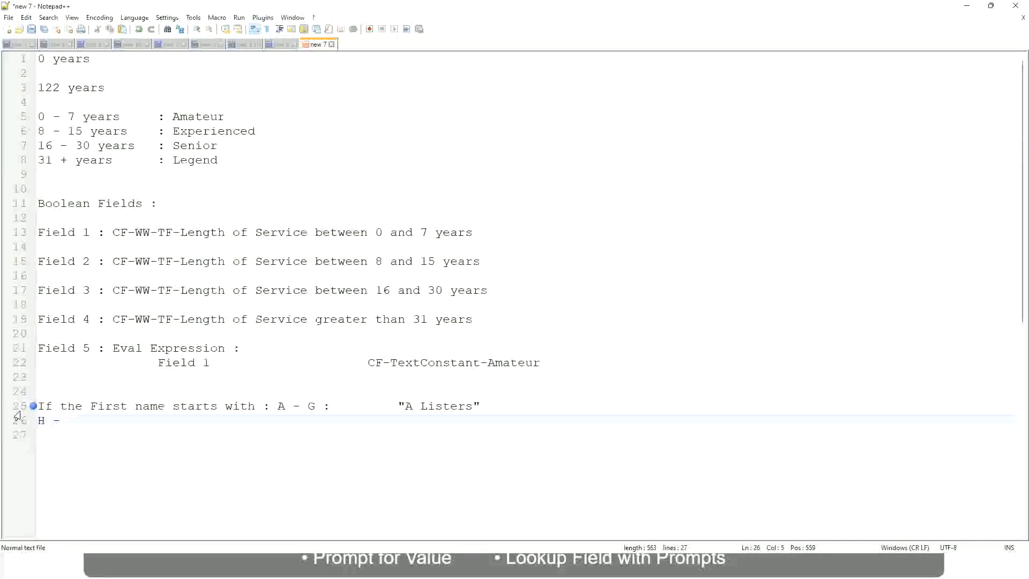
pyautogui.write('P')
pyautogui.press('Tab')
pyautogui.press('Tab')
pyautogui.press('Tab')
pyautogui.press('Tab')
pyautogui.press('Tab')
pyautogui.press('Tab')
pyautogui.press('Tab')
pyautogui.press('Tab')
pyautogui.press('Tab')
pyautogui.press('Tab')
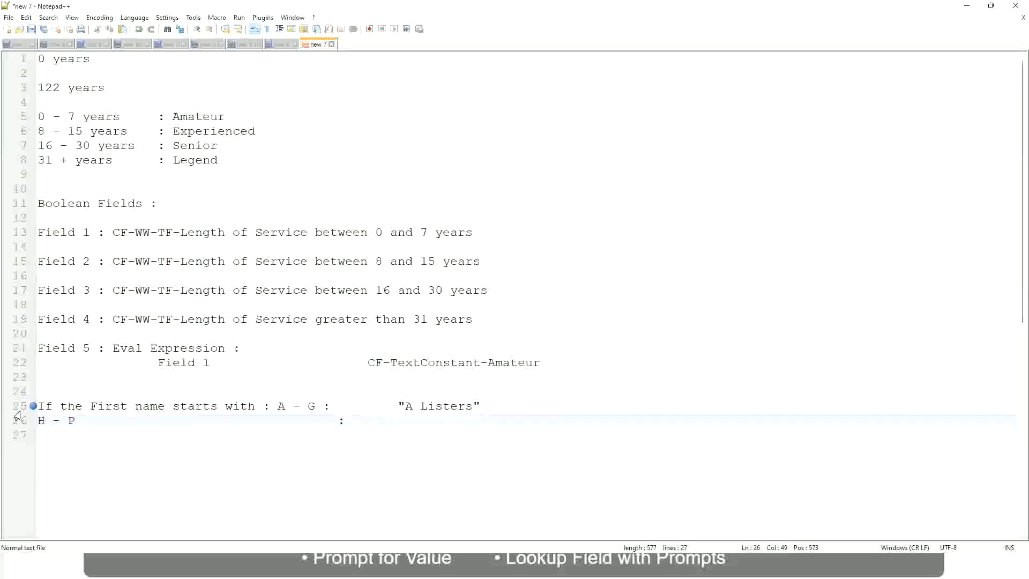
pyautogui.write('"His Majesty')
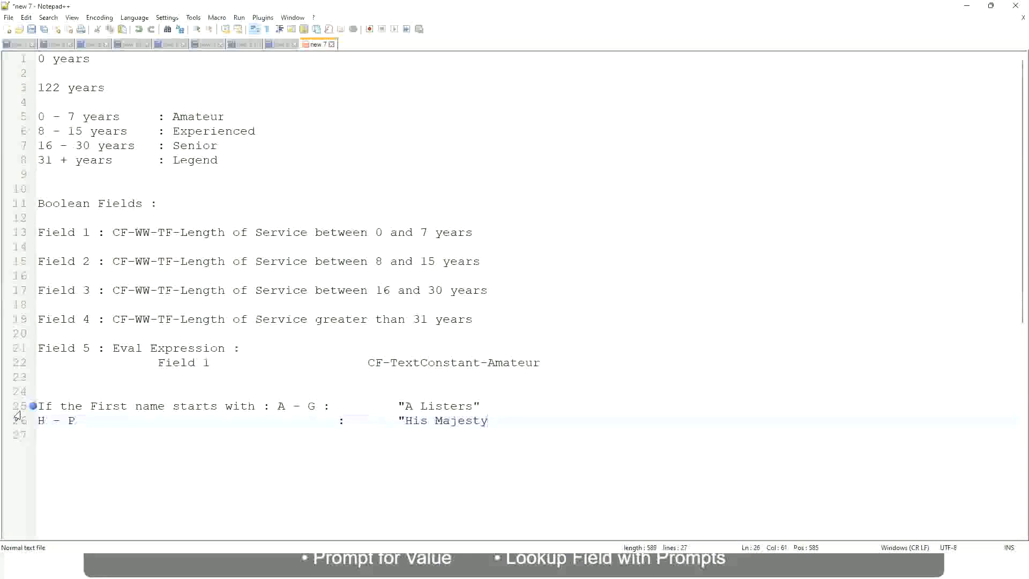
pyautogui.write('""')
pyautogui.press('BackSpace')
# - Add a third rule line for L - Z with the aligned label "Lords"
pyautogui.press('Return')
pyautogui.write('L - Z')
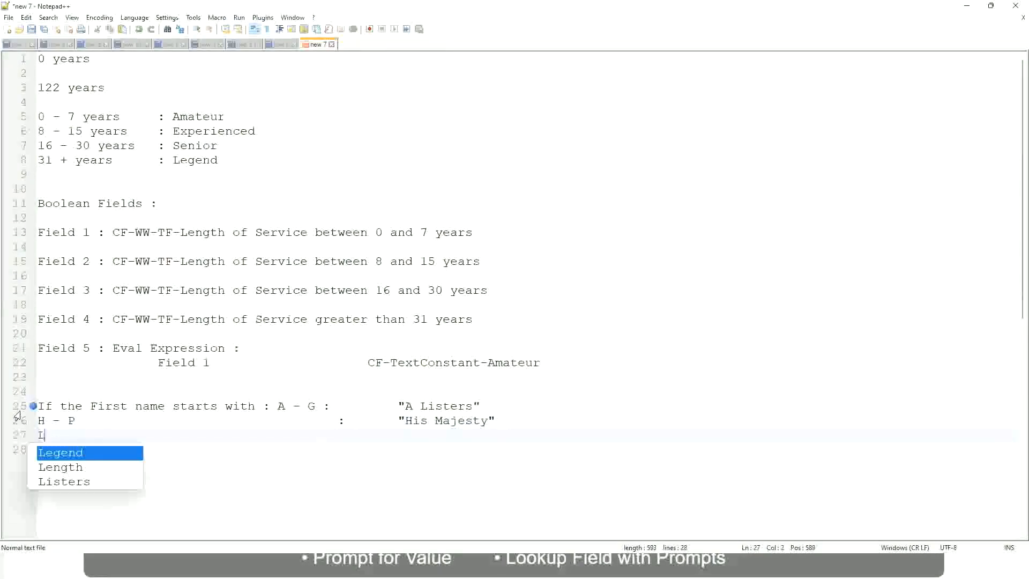
pyautogui.press('Tab')
pyautogui.press('Tab')
pyautogui.press('Tab')
pyautogui.press('Tab')
pyautogui.press('Tab')
pyautogui.press('Tab')
pyautogui.press('Tab')
pyautogui.press('Tab')
pyautogui.press('Tab')
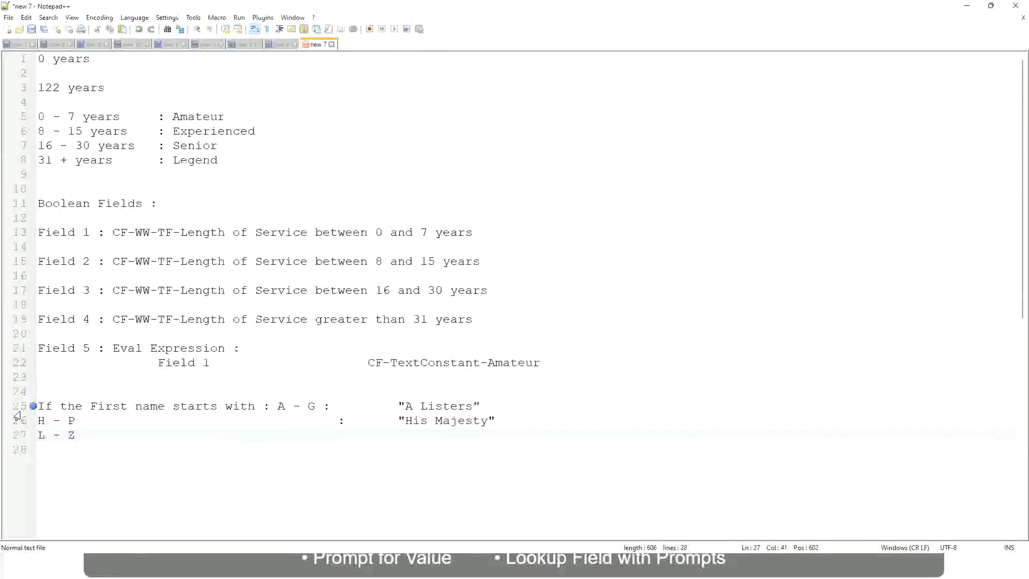
pyautogui.write(':       "Lords')
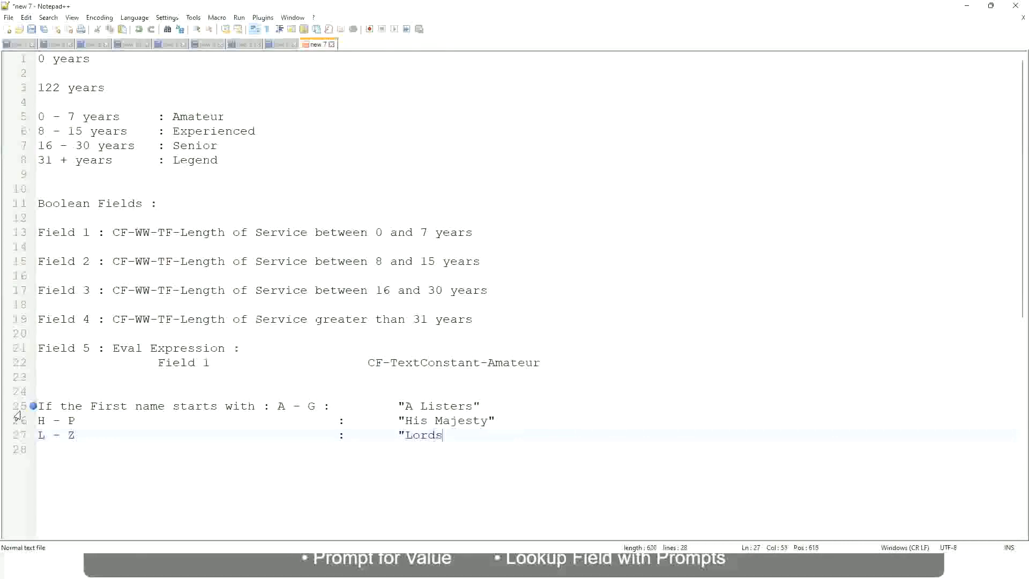
pyautogui.write('"')
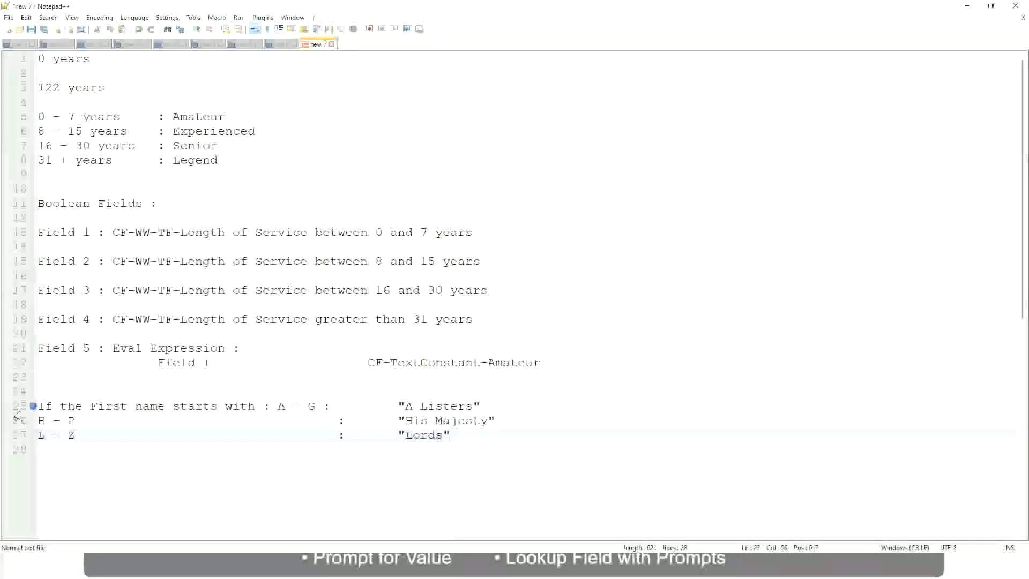
# - Replace the three first-name rule lines with the single word "If"
pyautogui.click(460, 437)
pyautogui.moveTo(447, 435); pyautogui.dragTo(489, 405)
pyautogui.click(423, 406)
pyautogui.click(464, 423)
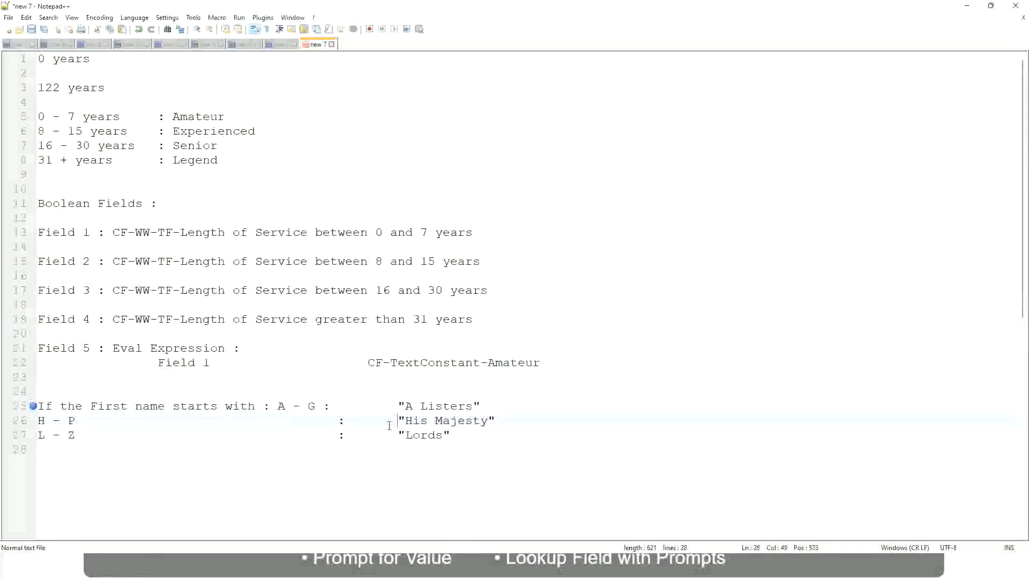
pyautogui.moveTo(457, 436); pyautogui.dragTo(36, 408)
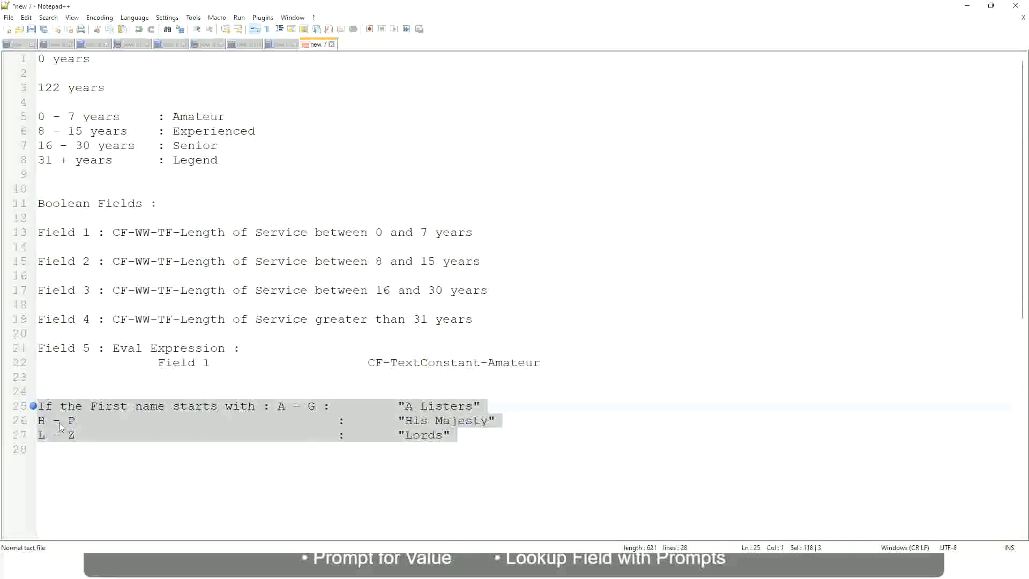
pyautogui.write('If ')
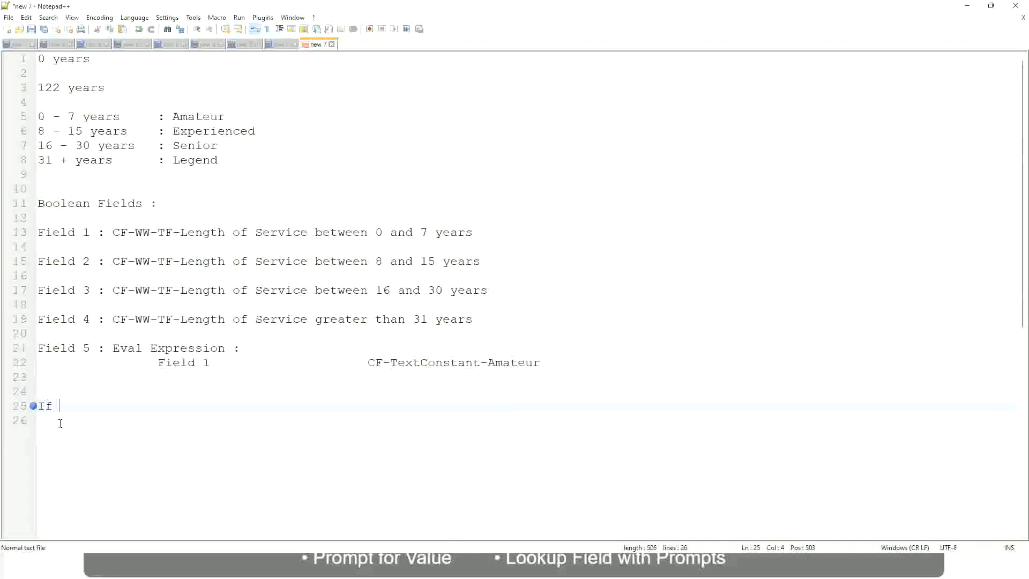
pyautogui.write('Prior E')
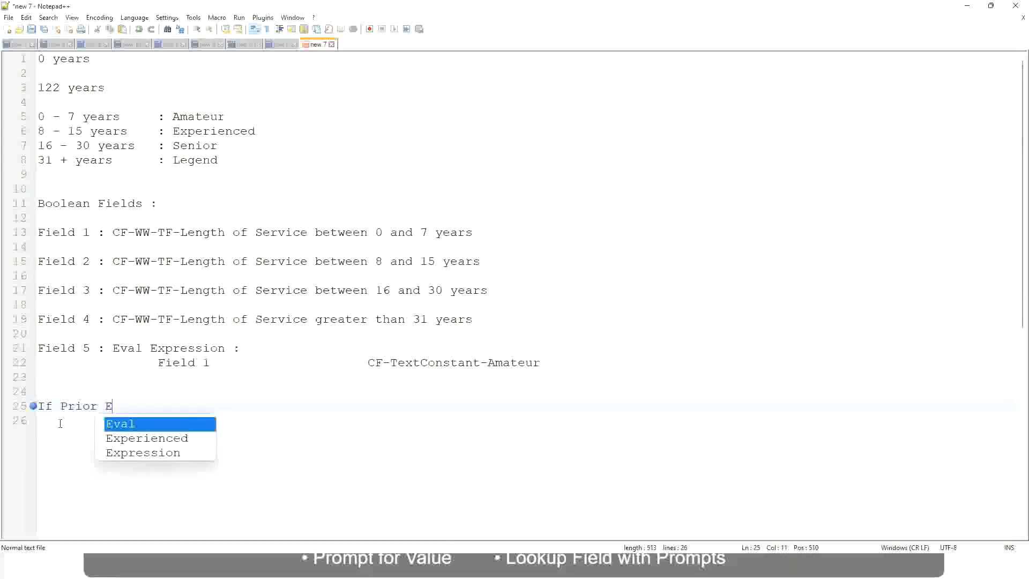
pyautogui.write('xperience')
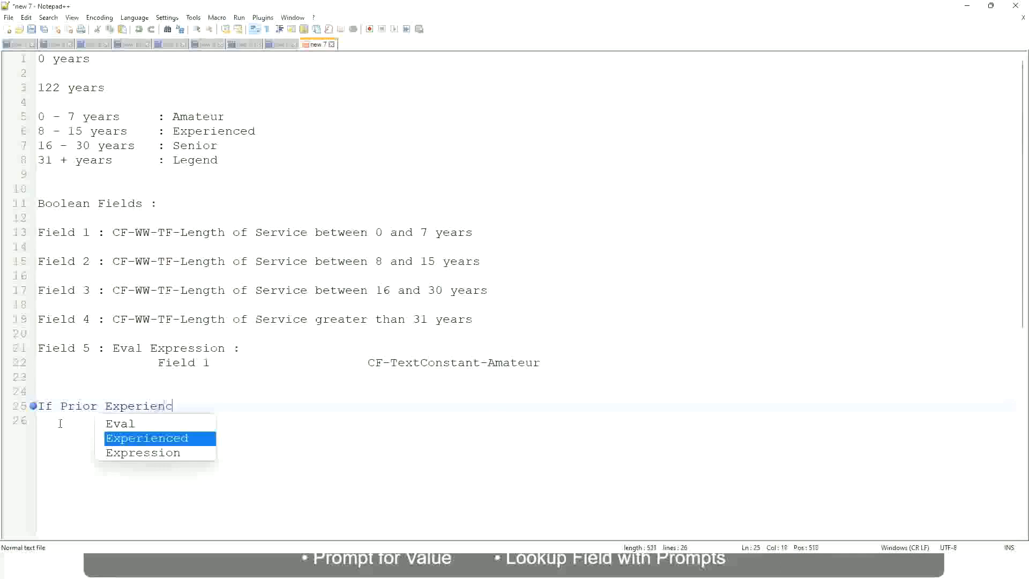
pyautogui.press('BackSpace')
pyautogui.press('BackSpace')
pyautogui.press('BackSpace')
pyautogui.press('BackSpace')
pyautogui.press('BackSpace')
pyautogui.press('BackSpace')
pyautogui.press('BackSpace')
pyautogui.press('BackSpace')
pyautogui.press('BackSpace')
pyautogui.press('BackSpace')
pyautogui.press('BackSpace')
pyautogui.press('BackSpace')
pyautogui.press('BackSpace')
pyautogui.press('BackSpace')
pyautogui.press('BackSpace')
pyautogui.press('BackSpace')
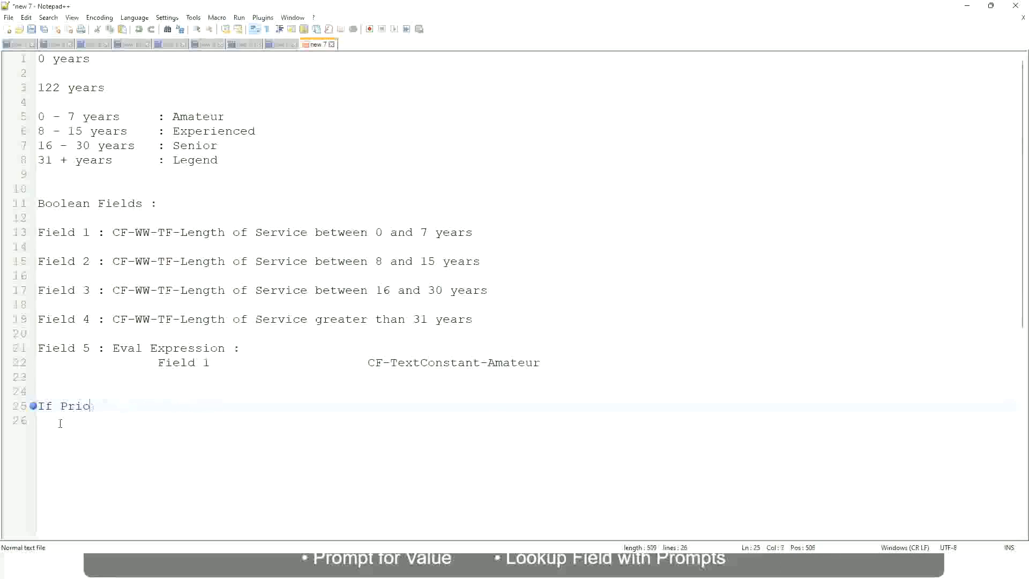
pyautogui.write('Job Profile is ')
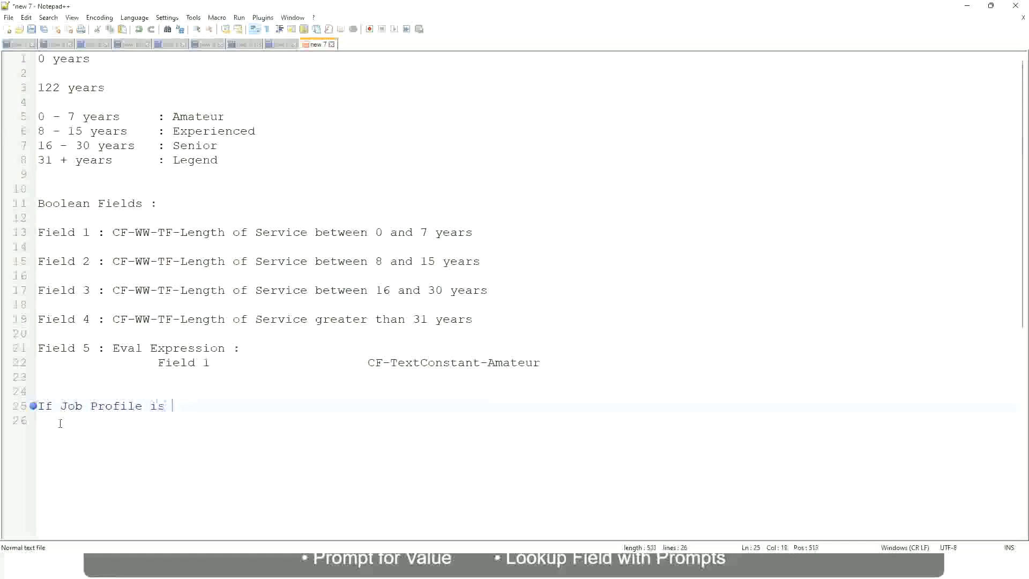
pyautogui.write(': Manager')
pyautogui.press('BackSpace')
pyautogui.press('BackSpace')
pyautogui.press('BackSpace')
pyautogui.press('BackSpace')
pyautogui.press('BackSpace')
pyautogui.press('BackSpace')
pyautogui.press('BackSpace')
pyautogui.press('BackSpace')
pyautogui.press('BackSpace')
pyautogui.press('BackSpace')
pyautogui.press('BackSpace')
pyautogui.press('BackSpace')
pyautogui.press('BackSpace')
pyautogui.press('BackSpace')
pyautogui.press('BackSpace')
pyautogui.press('BackSpace')
pyautogui.press('BackSpace')
pyautogui.press('BackSpace')
pyautogui.press('BackSpace')
pyautogui.press('BackSpace')
# - Continue the rule so the condition reads "If Management Level is Manager or Above"
pyautogui.write('Manage')
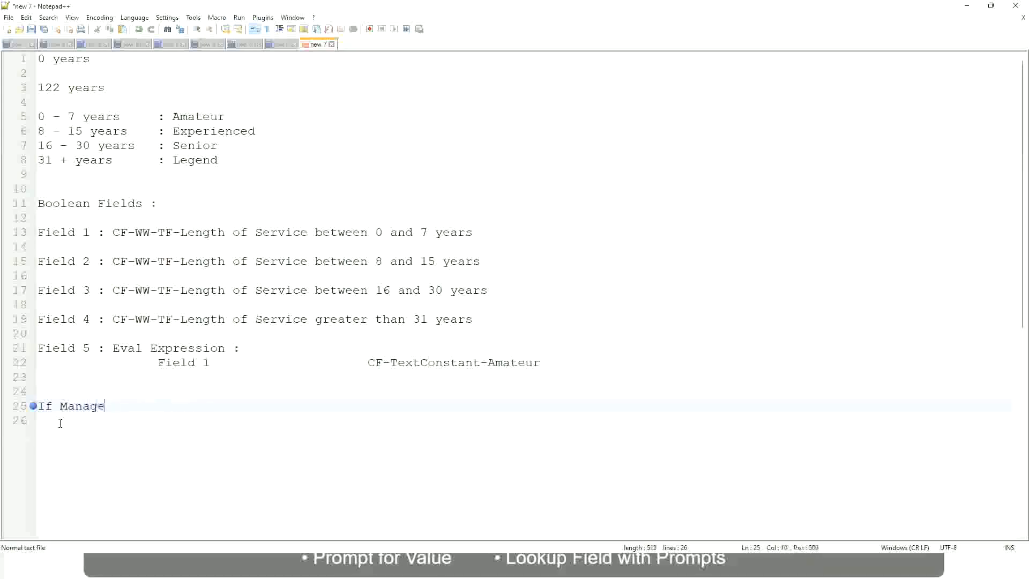
pyautogui.write('ment Level is Manager ')
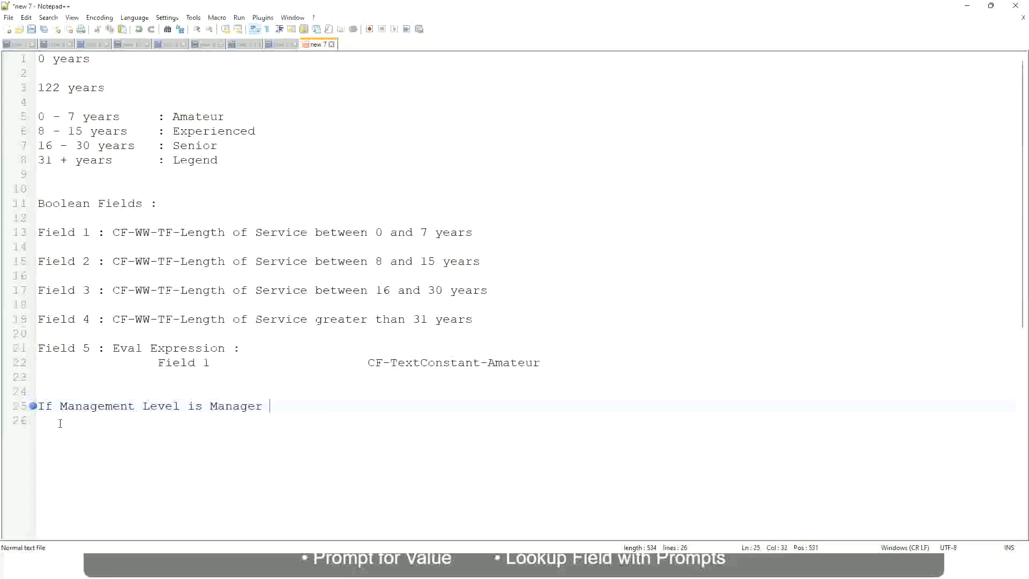
pyautogui.write('or Above')
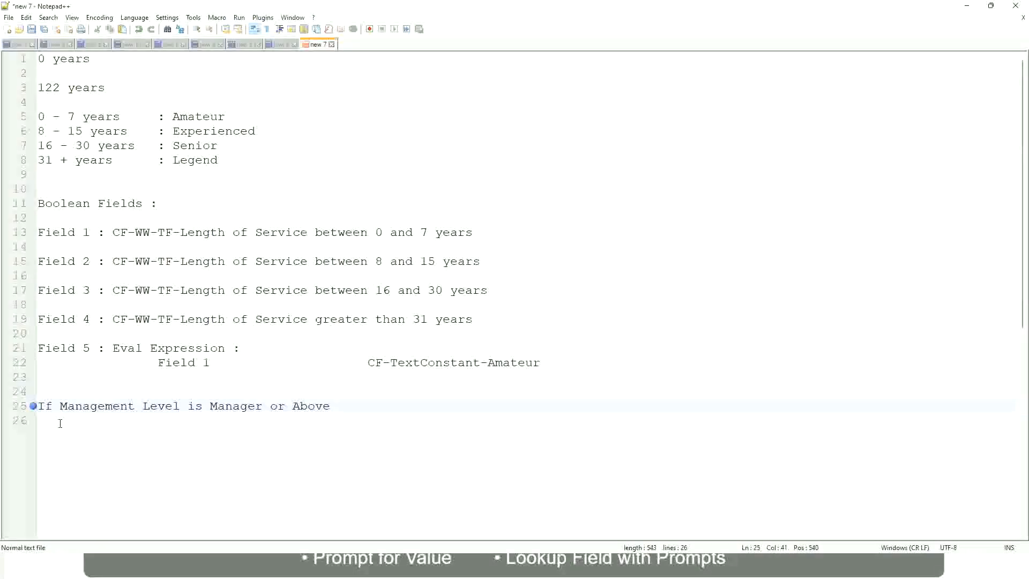
# - Add "Proposed Allowance Plan : Car Allowance" as the outcome, spaced out after the Manager condition
pyautogui.press('Tab')
pyautogui.press('Tab')
pyautogui.press('Tab')
pyautogui.press('Tab')
pyautogui.write('Proposed')
pyautogui.write('Allowance ')
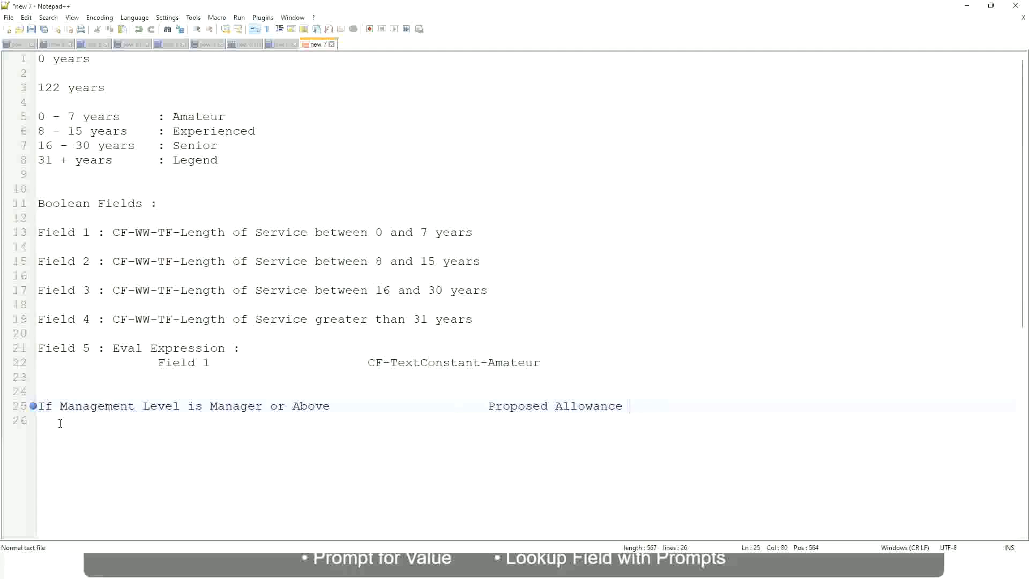
pyautogui.write('Plan')
pyautogui.write(': Car Allowance')
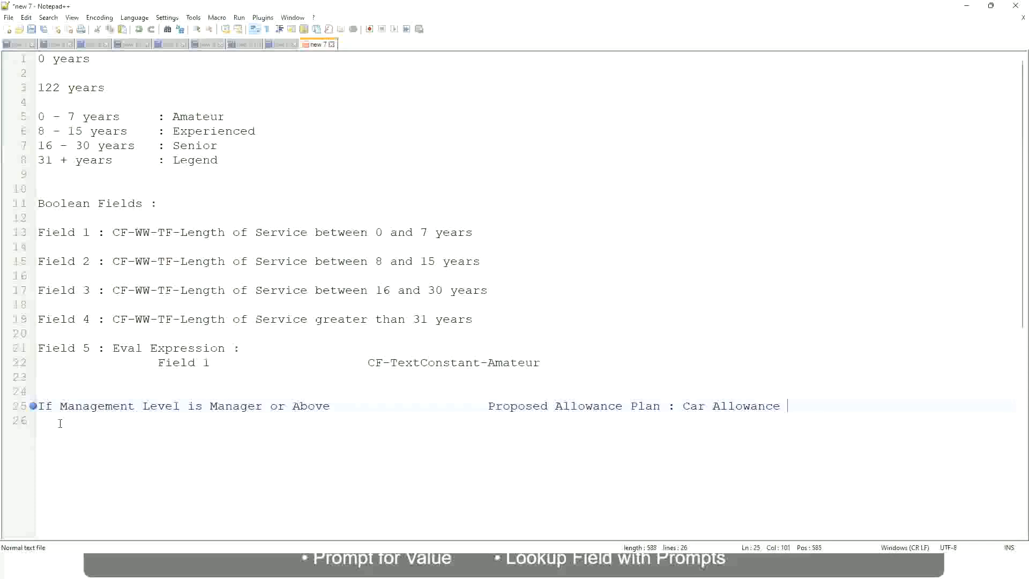
# - Start a second line with "If Management Level is" and delete "or Above" from the Manager line
pyautogui.press('Return')
pyautogui.write('If Management Level is')
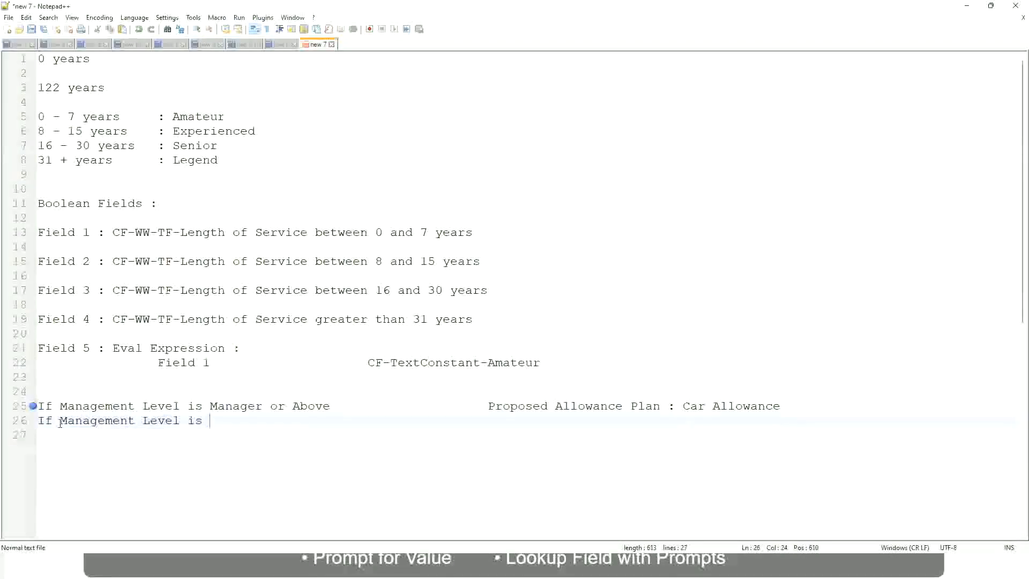
pyautogui.press('Up')
pyautogui.press('Right')
pyautogui.press('Right')
pyautogui.press('Right')
pyautogui.press('Right')
pyautogui.press('Right')
pyautogui.press('Right')
pyautogui.press('Right')
pyautogui.hotkey('shift', 'Right')
pyautogui.hotkey('shift', 'Right')
pyautogui.hotkey('shift', 'Right')
pyautogui.hotkey('shift', 'Right')
pyautogui.hotkey('shift', 'Right')
pyautogui.hotkey('shift', 'Right')
pyautogui.hotkey('shift', 'Right')
pyautogui.hotkey('shift', 'Right')
pyautogui.hotkey('shift', 'Right')
pyautogui.press('Delete')
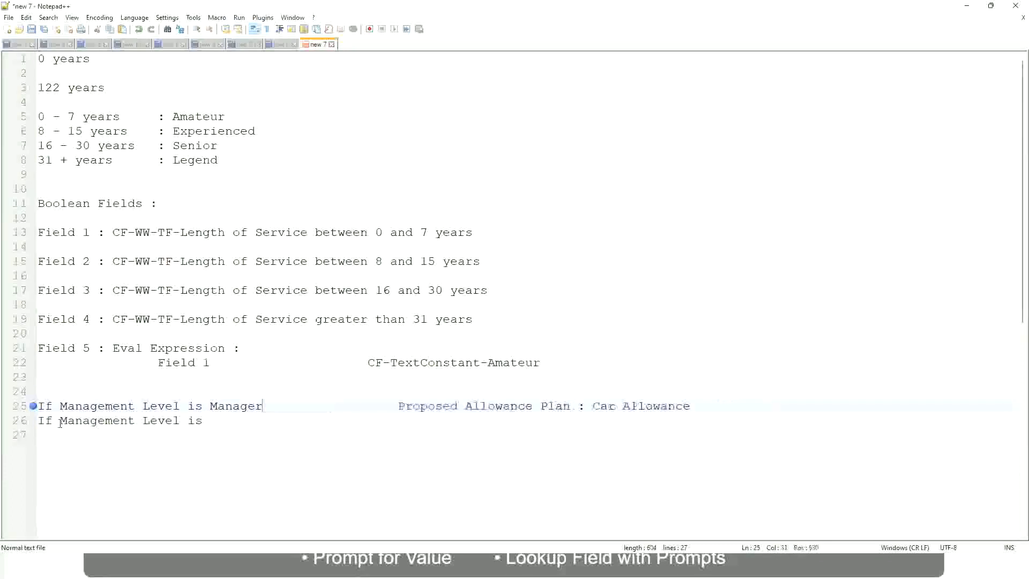
# - Complete the second rule with Director as the level and "Executive Allowance" as its outcome
pyautogui.press('Down')
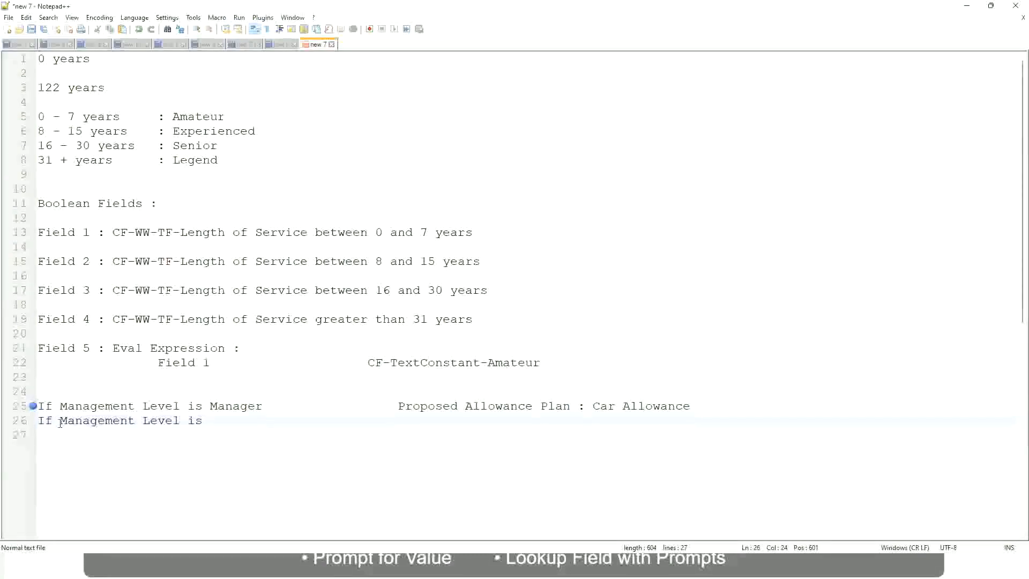
pyautogui.write('Director')
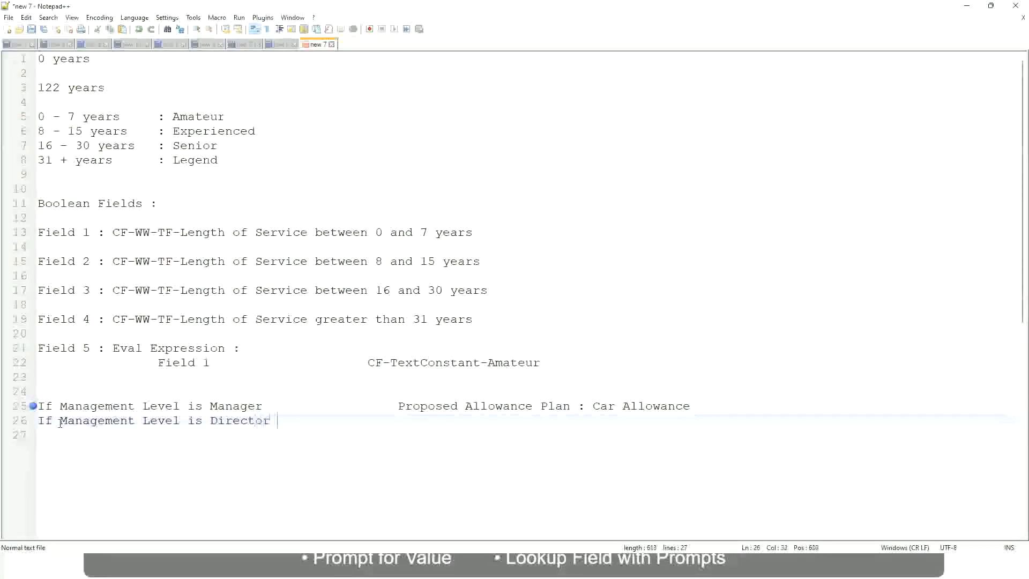
pyautogui.press('Tab')
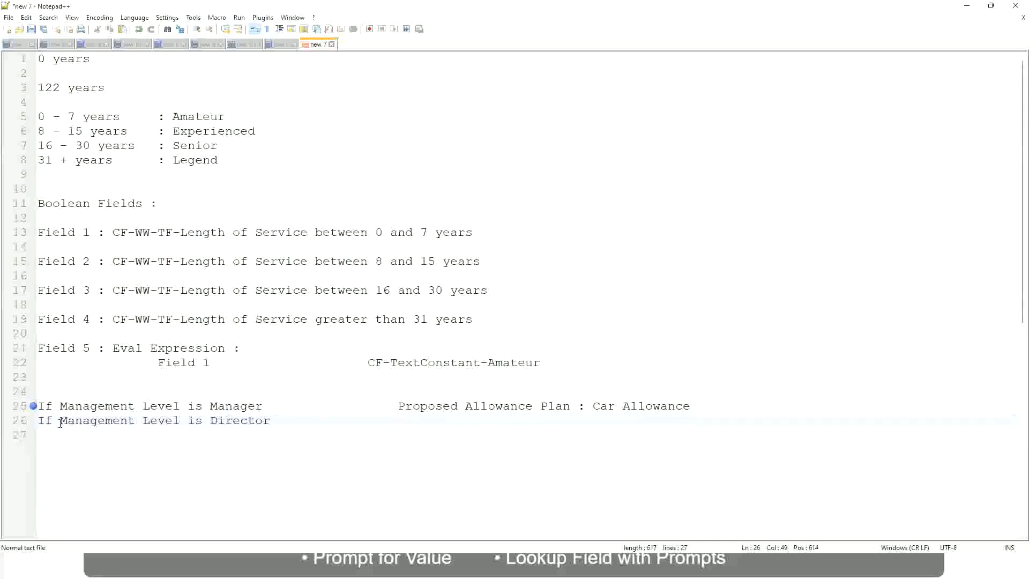
pyautogui.write('Executive ')
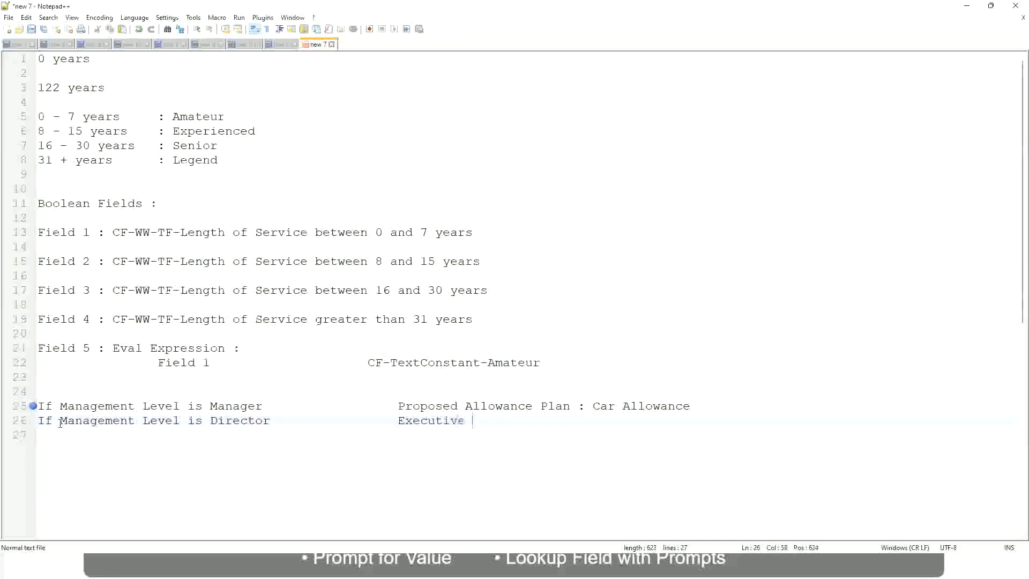
pyautogui.write('Allo')
pyautogui.press('Return')
# - Add a third rule line, "If Management Level is CEO", with the outcome "CEO Allowance"
pyautogui.press('Return')
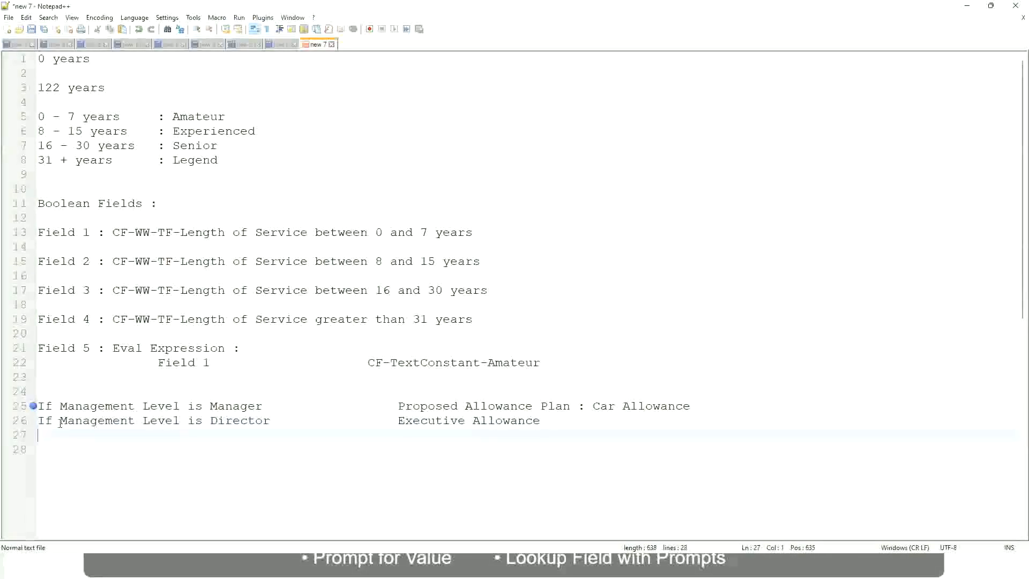
pyautogui.write('If Management')
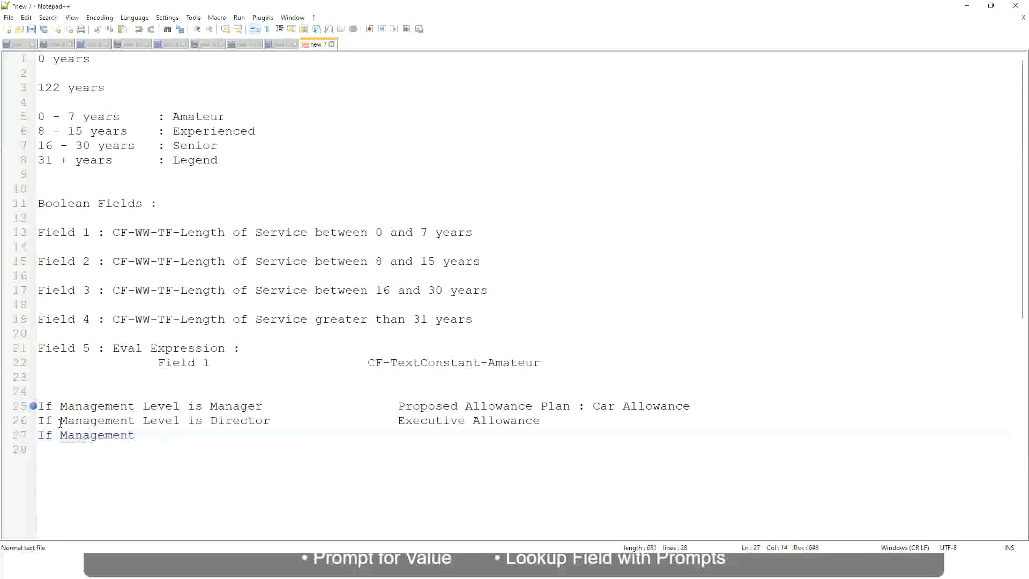
pyautogui.write(' Le')
pyautogui.press('BackSpace')
pyautogui.press('BackSpace')
pyautogui.write('le')
pyautogui.press('BackSpace')
pyautogui.press('BackSpace')
pyautogui.write('Le')
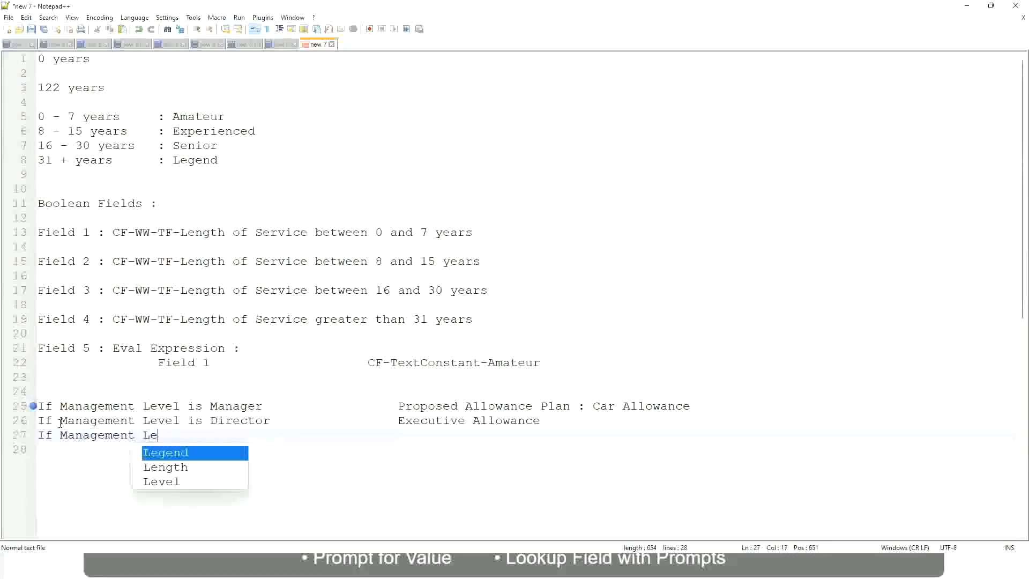
pyautogui.press('Down')
pyautogui.press('Down')
pyautogui.press('Return')
pyautogui.write('is ')
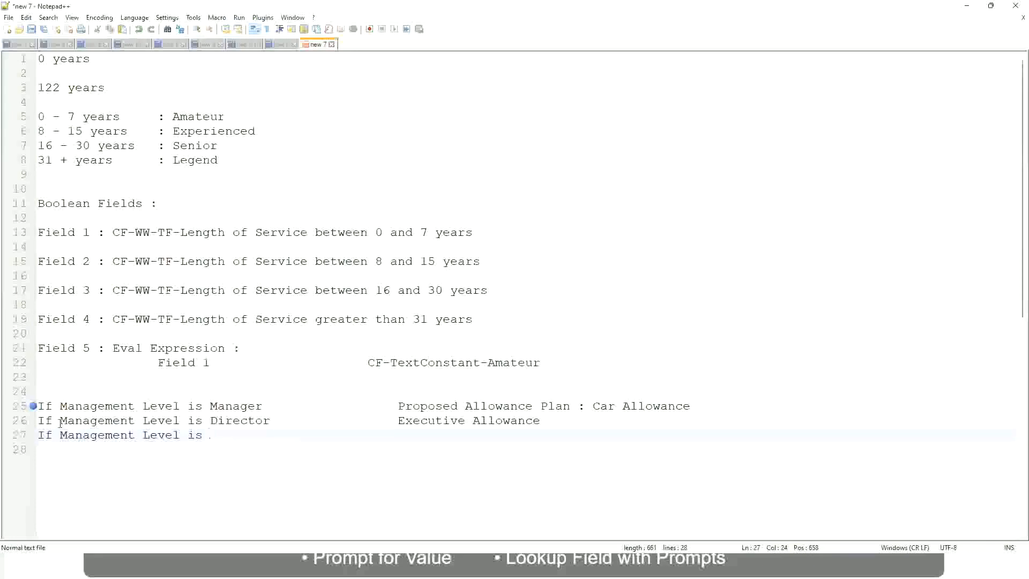
pyautogui.write('CEO')
pyautogui.write('CEO Allowance')
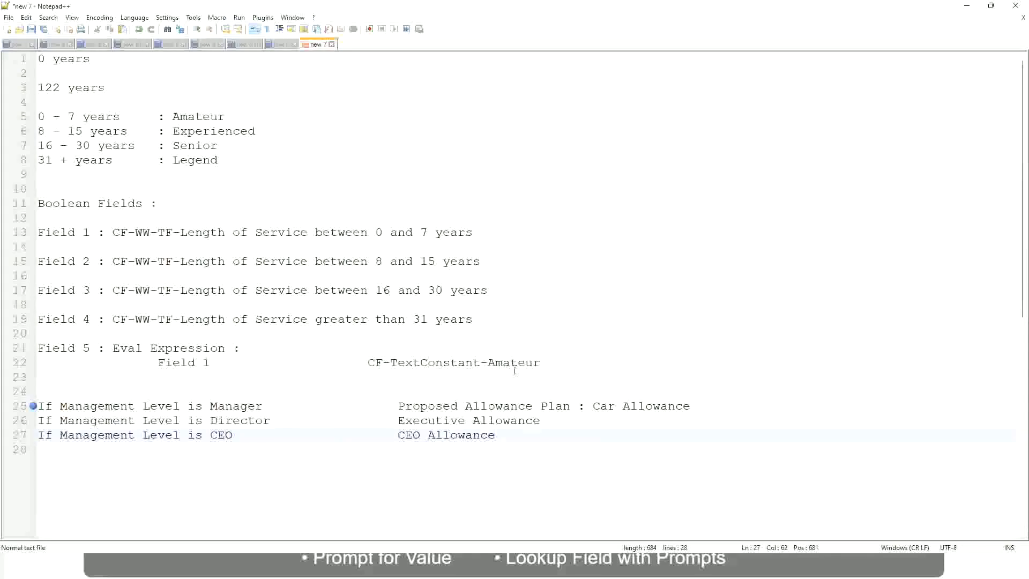
pyautogui.click(593, 406)
pyautogui.moveTo(593, 405); pyautogui.dragTo(692, 402)
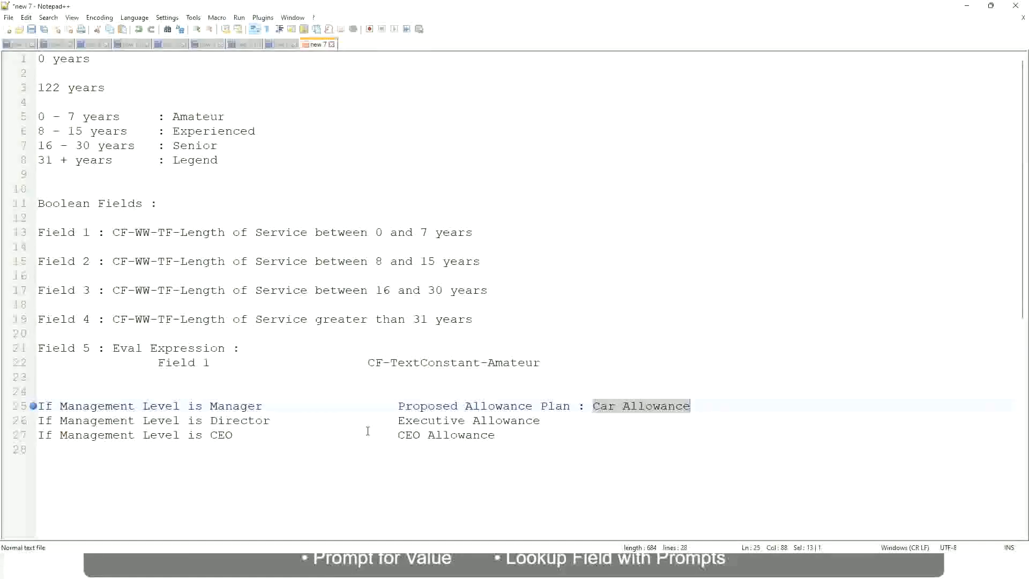
pyautogui.click(478, 407)
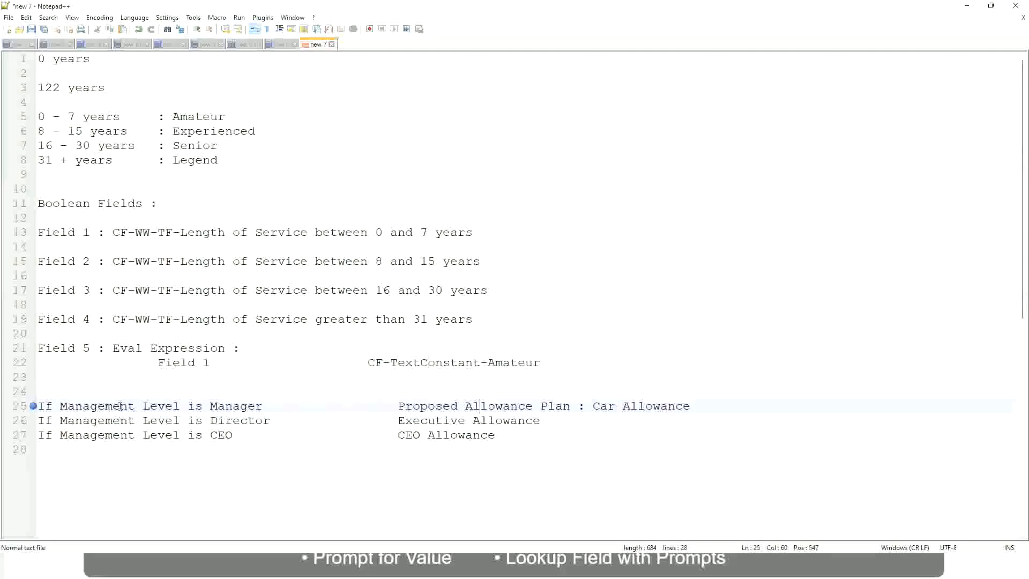
pyautogui.click(210, 406)
# - Replace the Manager line's outcome with "First Line Manager"
pyautogui.moveTo(399, 406); pyautogui.dragTo(705, 402)
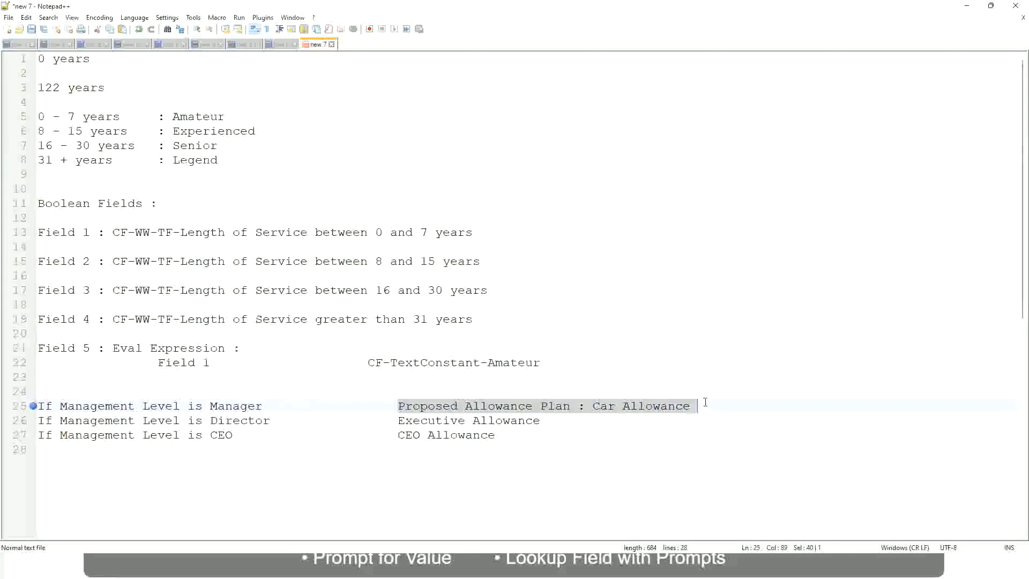
pyautogui.write('Managers')
pyautogui.press('BackSpace')
pyautogui.press('BackSpace')
pyautogui.press('BackSpace')
pyautogui.press('BackSpace')
pyautogui.press('BackSpace')
pyautogui.press('BackSpace')
pyautogui.press('BackSpace')
pyautogui.press('BackSpace')
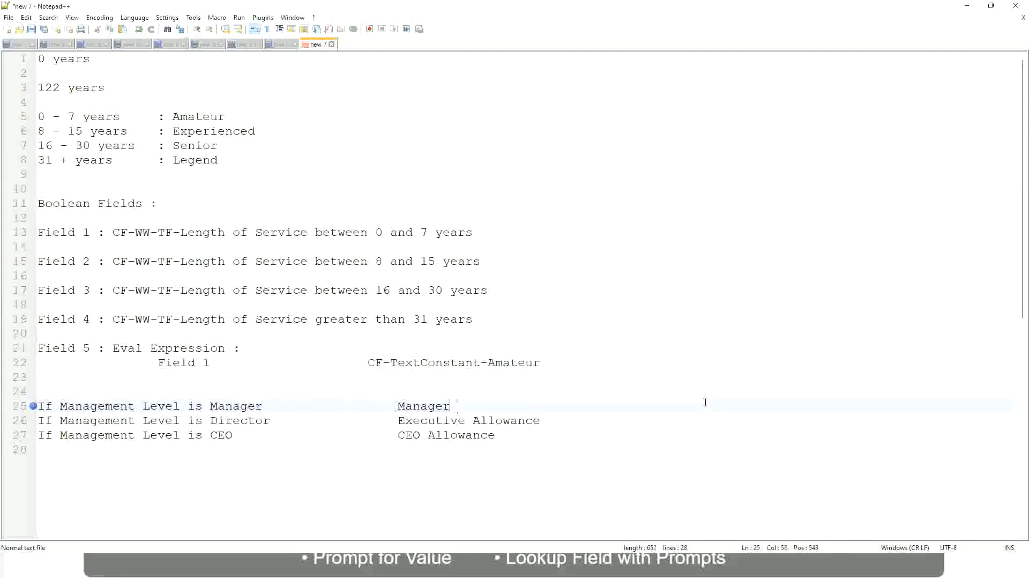
pyautogui.write('First Line Ma')
pyautogui.write('nager')
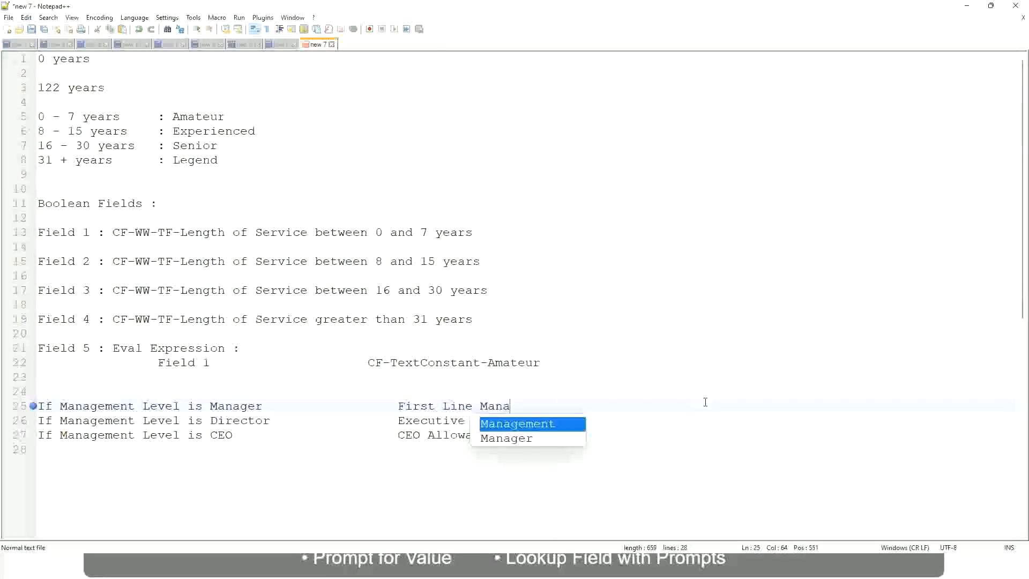
# - Insert "Name of the" before "First Line Manager" in the Manager line's outcome
pyautogui.press('Left')
pyautogui.press('Left')
pyautogui.press('Left')
pyautogui.press('Left')
pyautogui.press('Left')
pyautogui.press('Left')
pyautogui.press('Left')
pyautogui.press('Left')
pyautogui.press('Left')
pyautogui.press('Left')
pyautogui.press('Left')
pyautogui.press('Left')
pyautogui.press('Left')
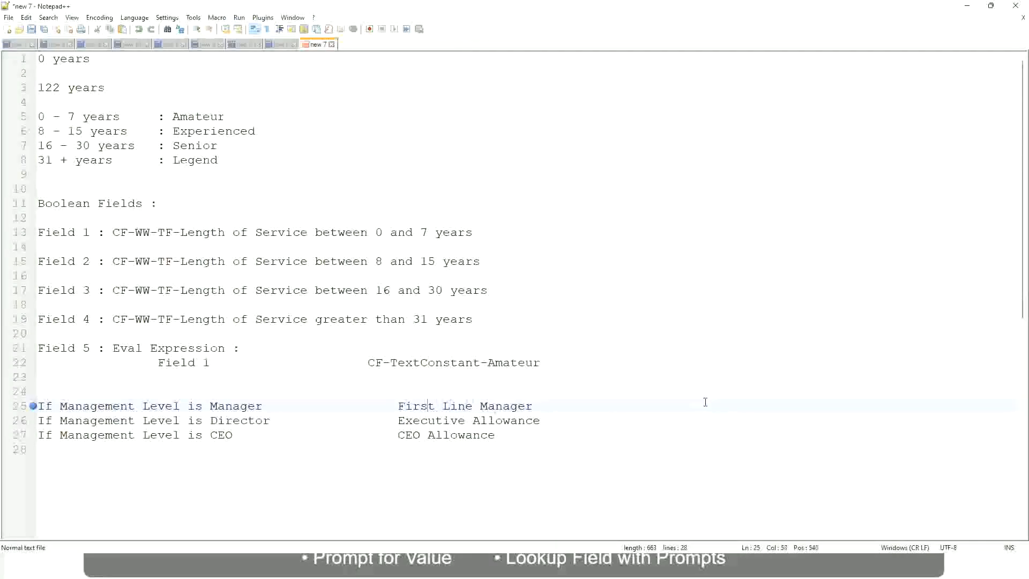
pyautogui.write('Name of the')
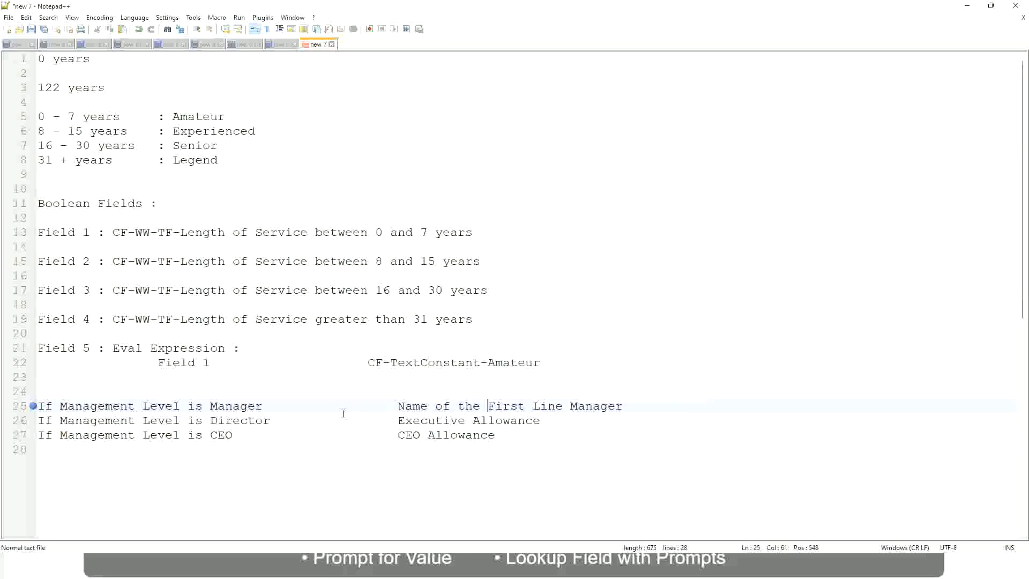
# - Replace the Director line's outcome "Executive Allowance" with "Name of"
pyautogui.moveTo(397, 426); pyautogui.dragTo(540, 424)
pyautogui.write('Name ')
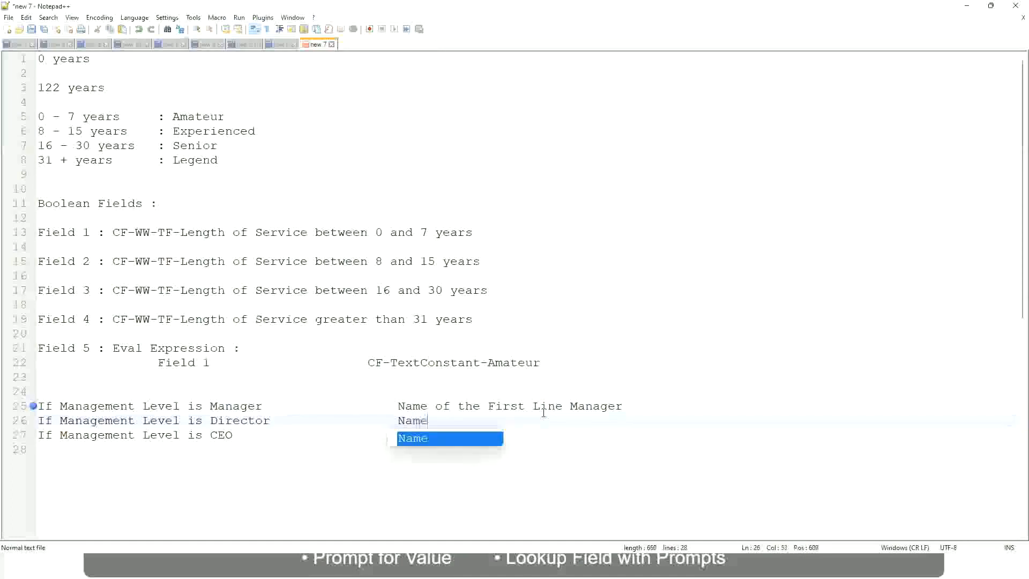
pyautogui.write('of the Firs')
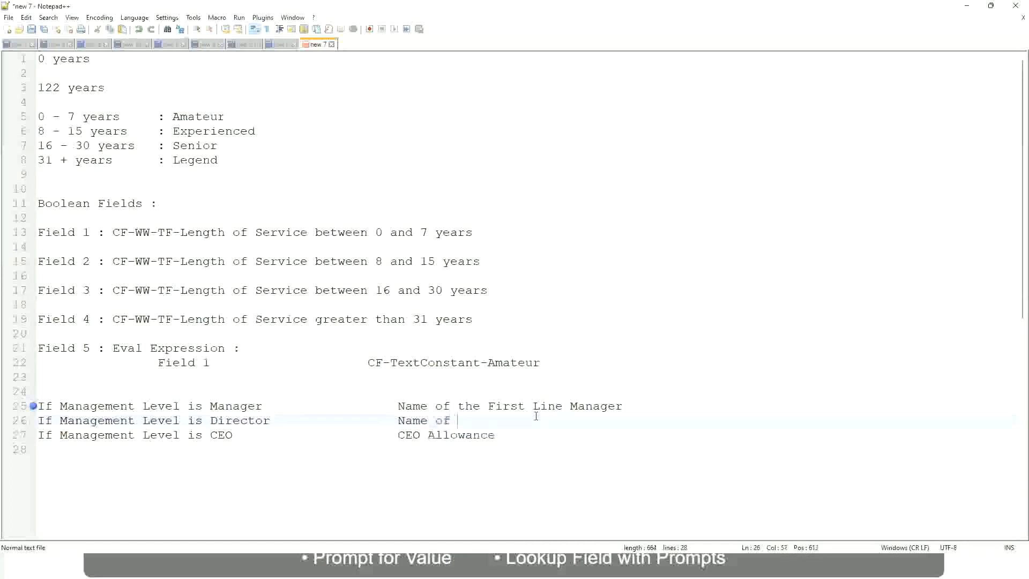
pyautogui.write('t')
pyautogui.press('BackSpace')
pyautogui.press('BackSpace')
pyautogui.press('BackSpace')
pyautogui.press('BackSpace')
pyautogui.press('BackSpace')
# - Change "First" to "Second" in the Manager line's outcome
pyautogui.doubleClick(505, 406)
pyautogui.write('Second')
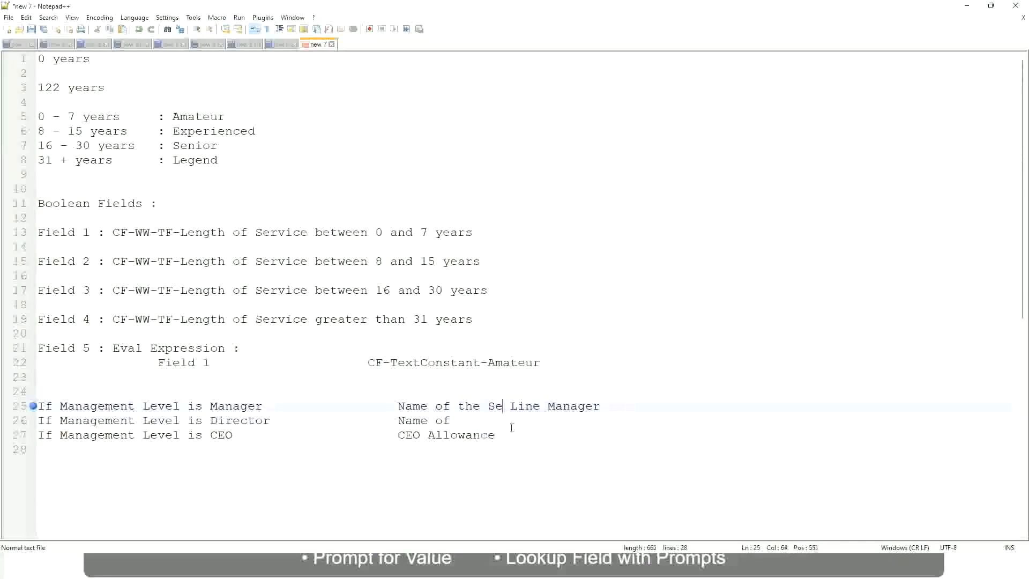
pyautogui.press('BackSpace')
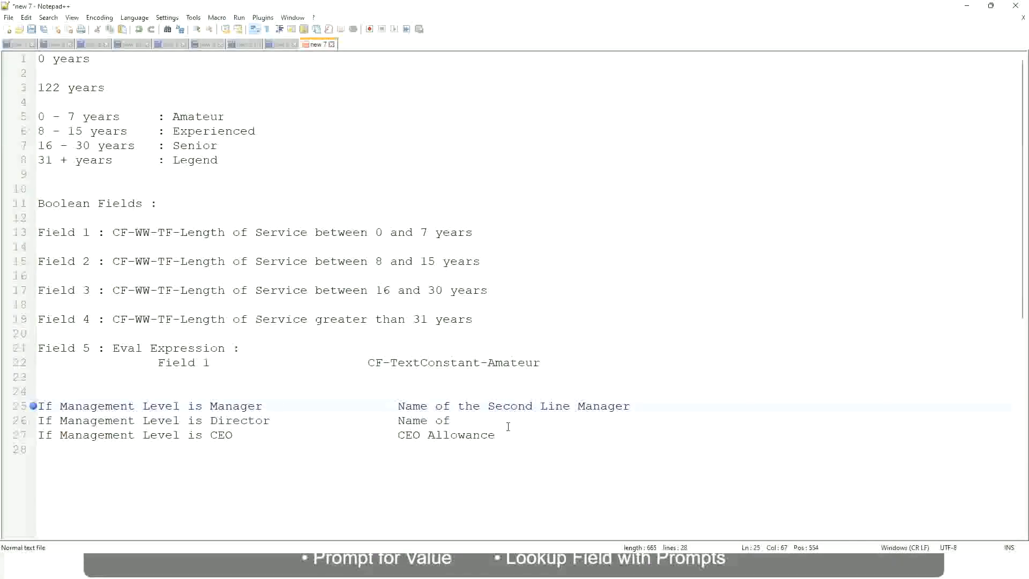
# - Complete the Director outcome as "Name of Manager" and replace the CEO outcome with "name of CEO/Himself/Herself"
pyautogui.click(465, 421)
pyautogui.write('Manager')
pyautogui.moveTo(397, 434); pyautogui.dragTo(509, 435)
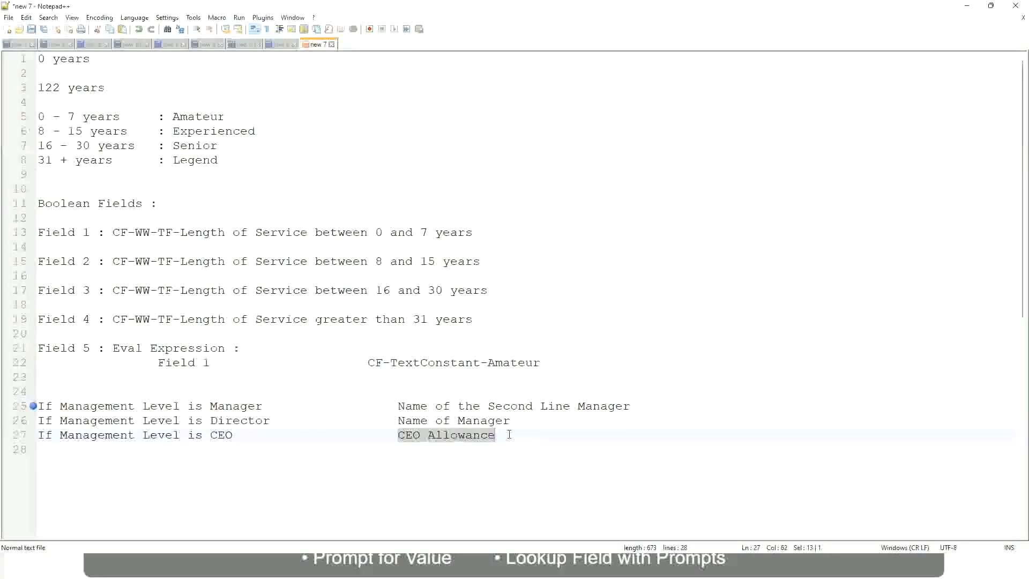
pyautogui.write('name of CEO ')
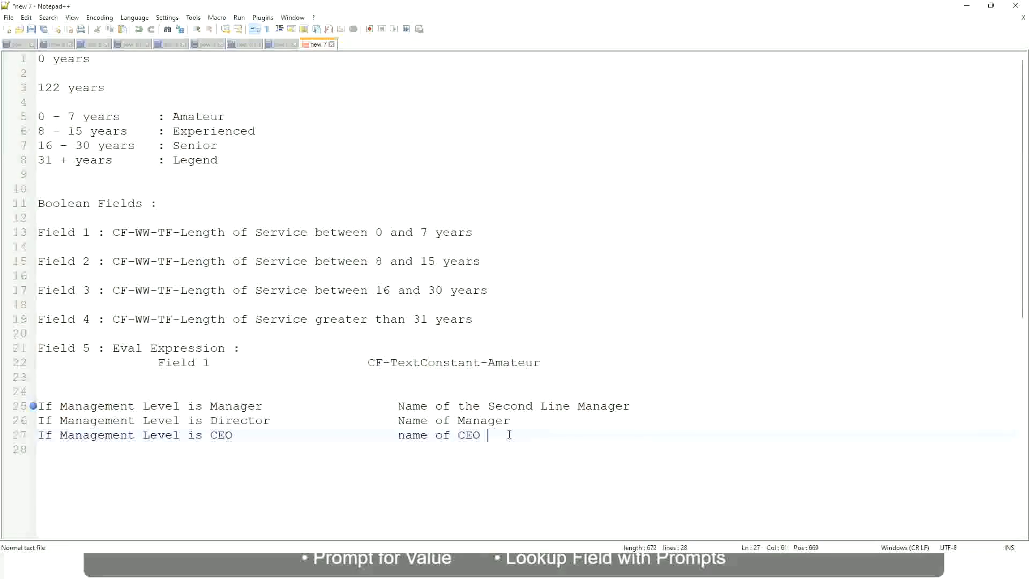
pyautogui.write('/Himself/Herself')
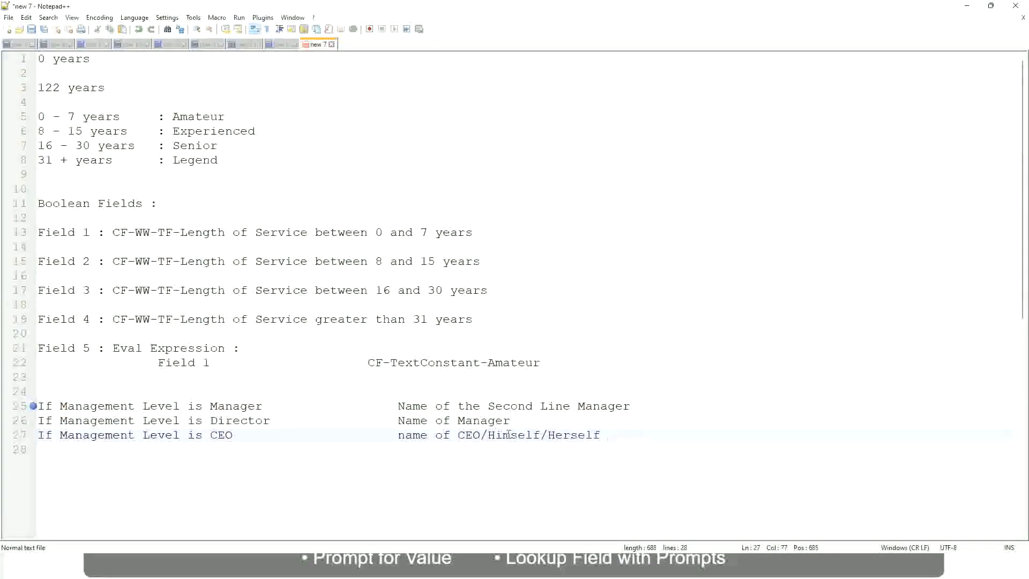
# - Review the three management level rules, matching each level with its name outcome
pyautogui.click(374, 437)
pyautogui.click(157, 407)
pyautogui.click(239, 407)
pyautogui.click(210, 420)
pyautogui.click(253, 420)
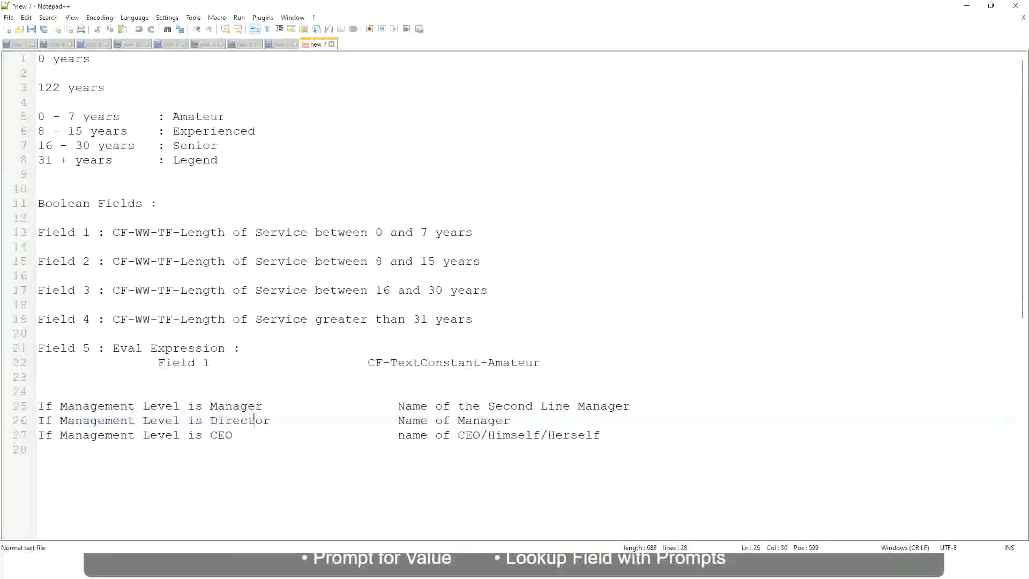
pyautogui.click(511, 420)
pyautogui.click(231, 421)
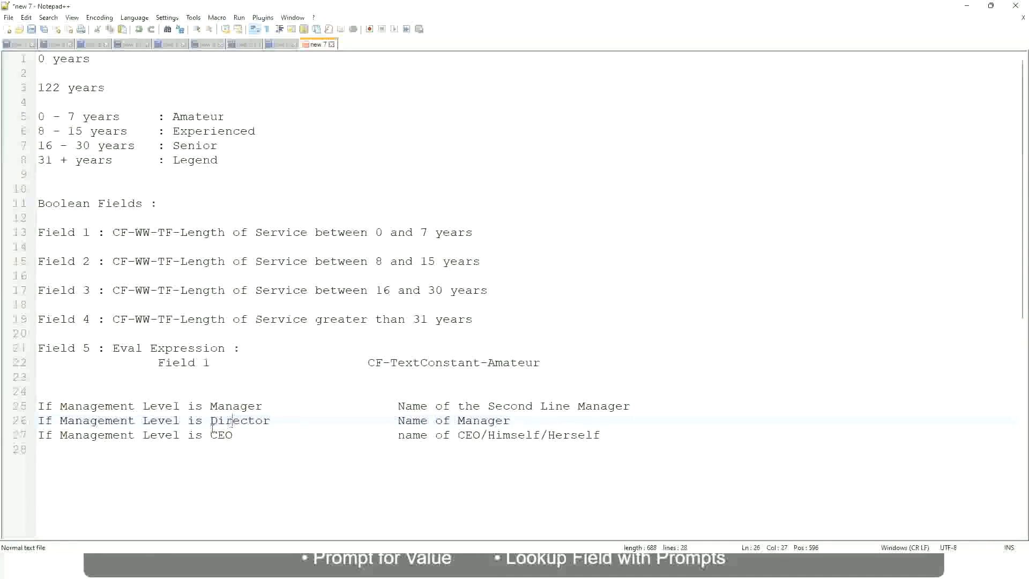
pyautogui.click(222, 435)
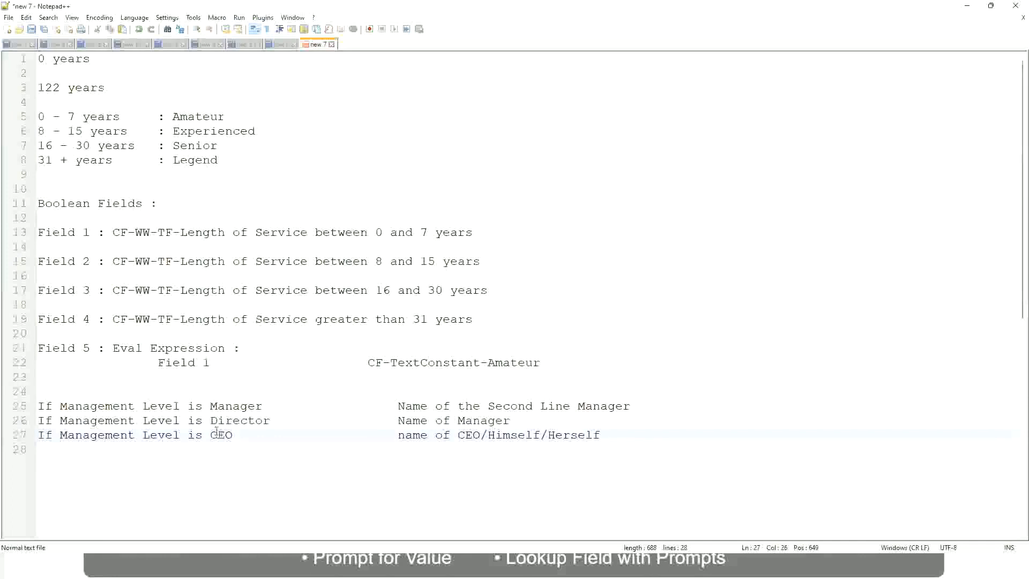
pyautogui.click(482, 436)
pyautogui.click(606, 435)
pyautogui.moveTo(614, 434); pyautogui.dragTo(21, 406)
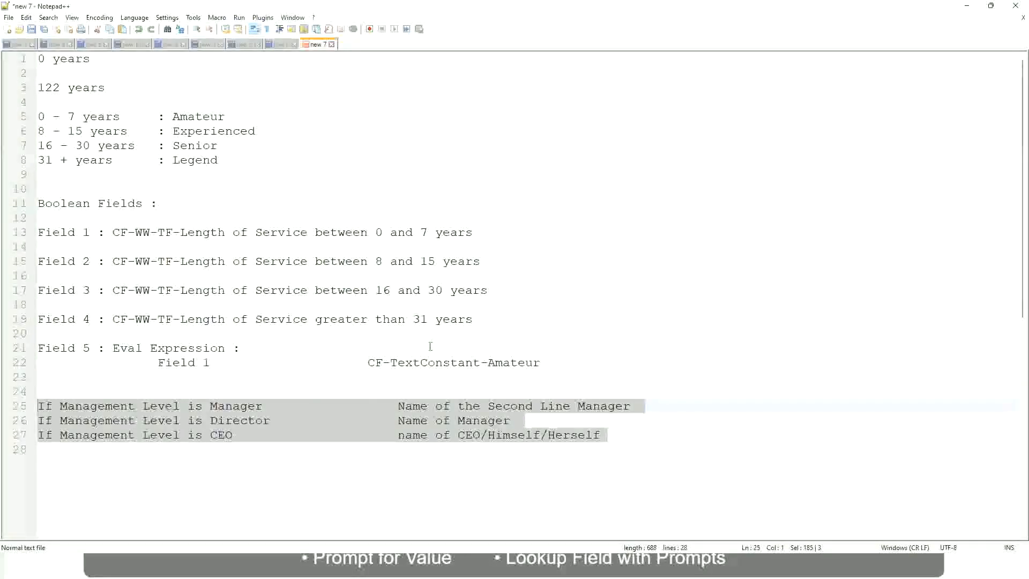
# - Examine the Manager rule's outcome, "Name of the Second Line Manager", against its condition
pyautogui.click(435, 405)
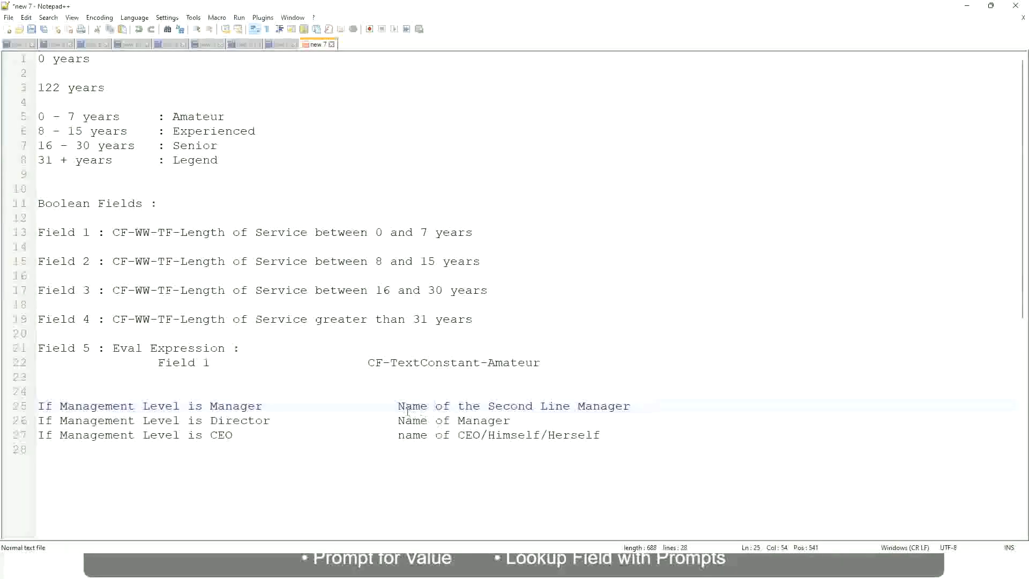
pyautogui.moveTo(398, 405); pyautogui.dragTo(630, 406)
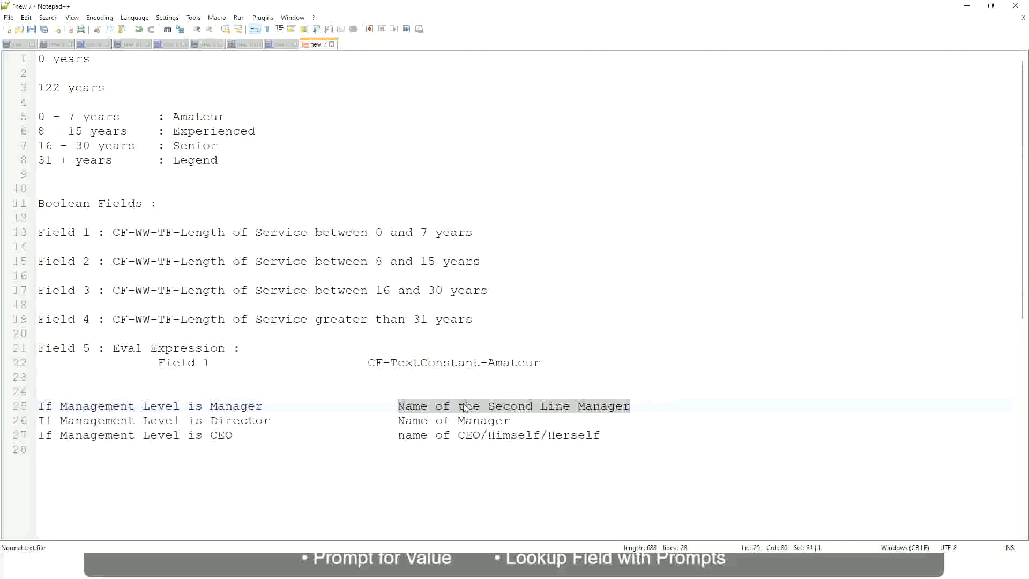
pyautogui.click(481, 406)
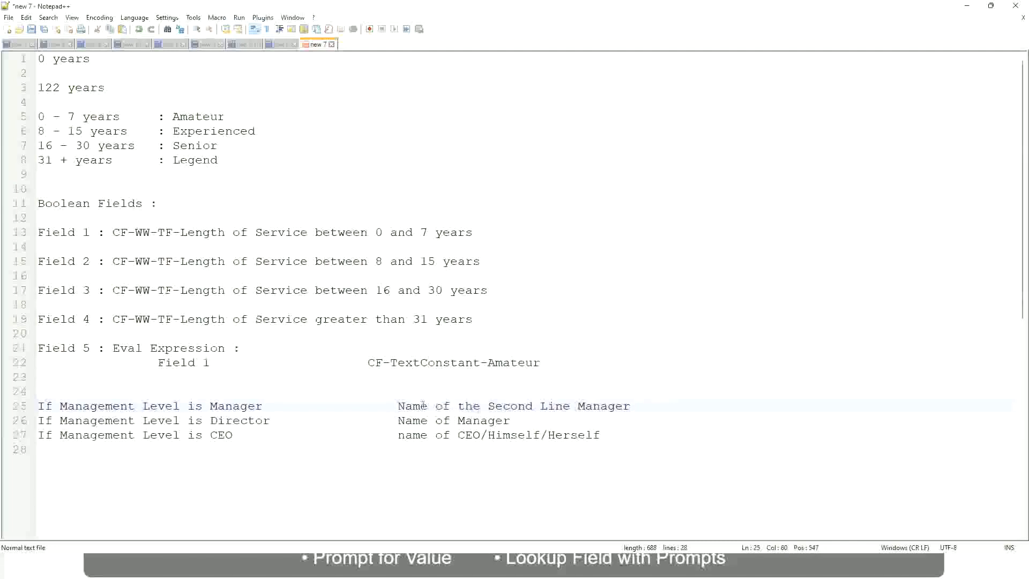
pyautogui.moveTo(398, 406); pyautogui.dragTo(633, 405)
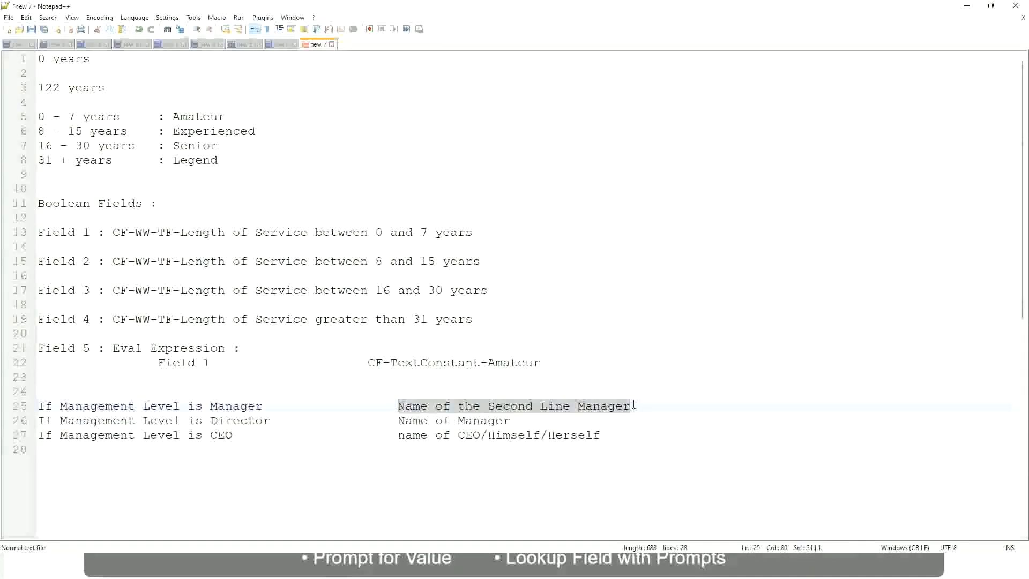
pyautogui.click(526, 406)
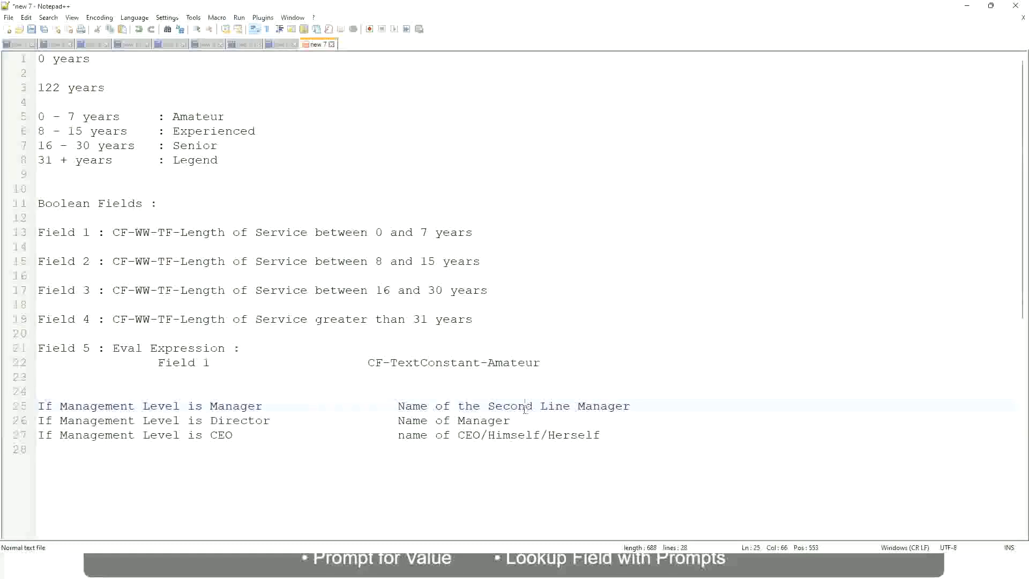
pyautogui.click(268, 406)
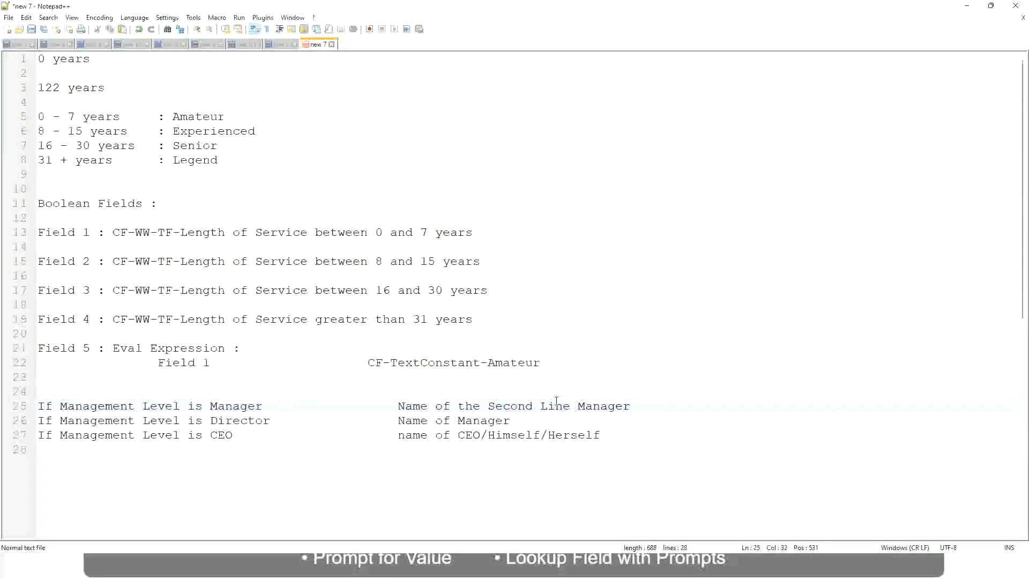
pyautogui.click(526, 406)
pyautogui.moveTo(563, 405); pyautogui.dragTo(571, 406)
pyautogui.click(647, 403)
pyautogui.click(607, 399)
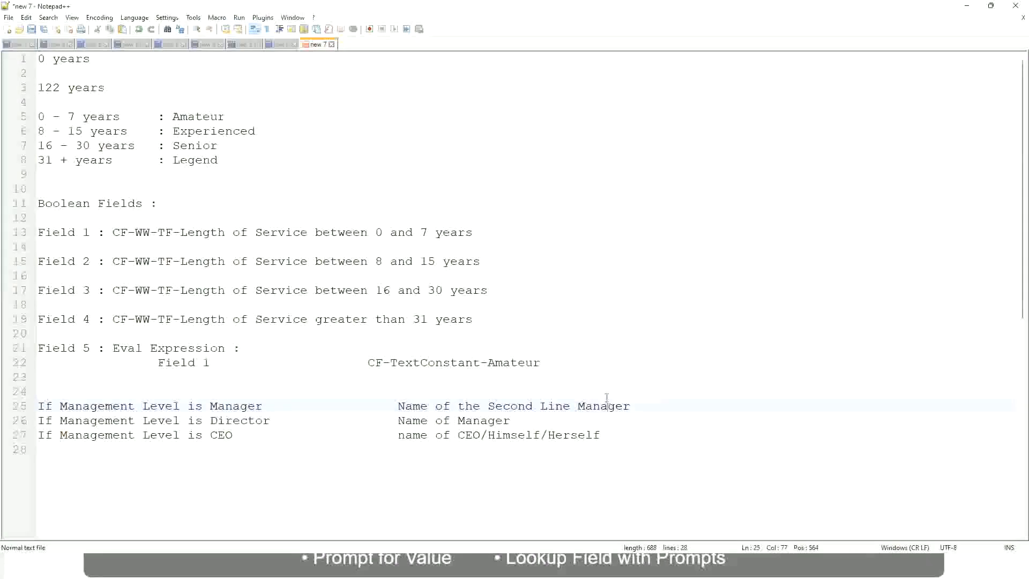
# - Compare the fixed experience band labels with the name outcomes of the management level rules
pyautogui.doubleClick(197, 118)
pyautogui.doubleClick(207, 131)
pyautogui.doubleClick(198, 145)
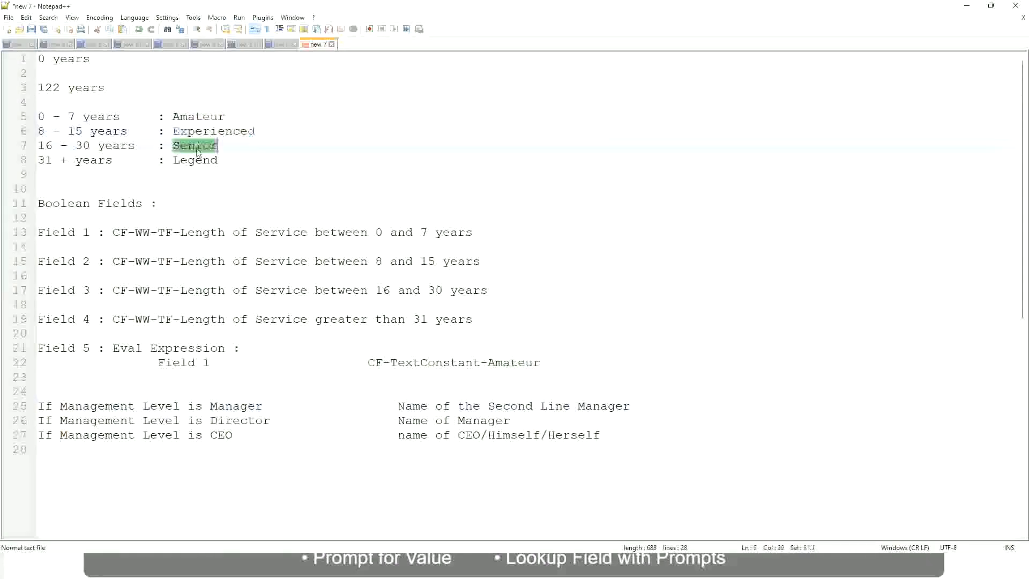
pyautogui.click(194, 160)
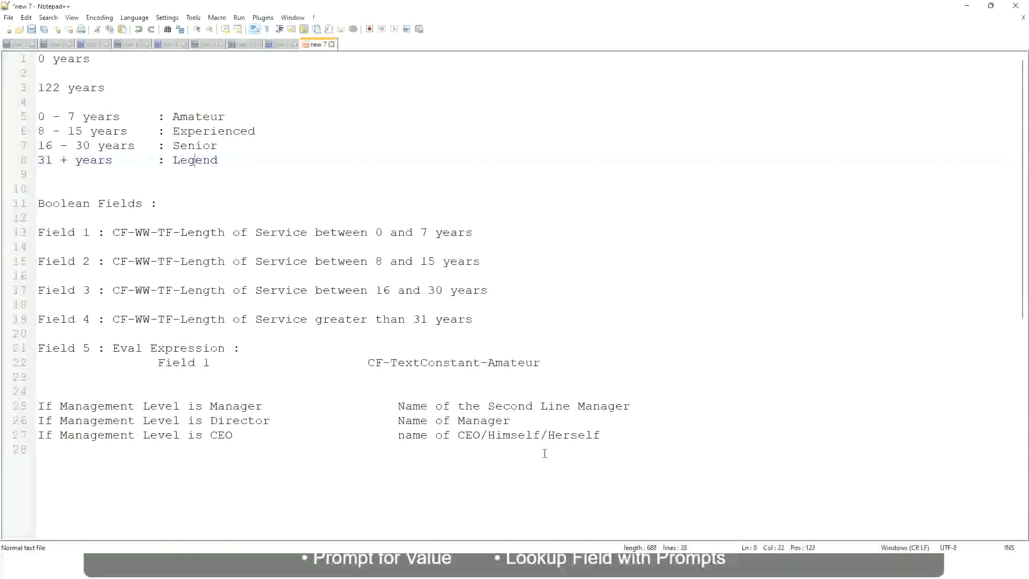
pyautogui.click(526, 435)
pyautogui.click(480, 421)
pyautogui.click(494, 406)
pyautogui.click(279, 425)
# - Switch to Workday and finish the save confirmation of the calculated field CF-WW-LRB-Identify Experience Bands from years of Service
pyautogui.hotkey('alt', 'Tab')
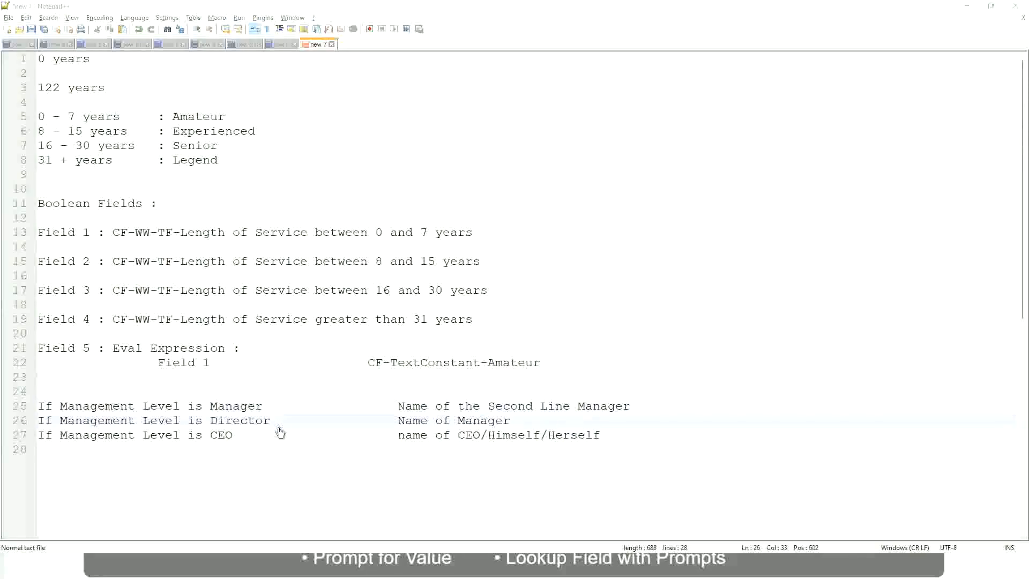
pyautogui.scroll(-4, 233, 333)
pyautogui.scroll(4, 400, 205)
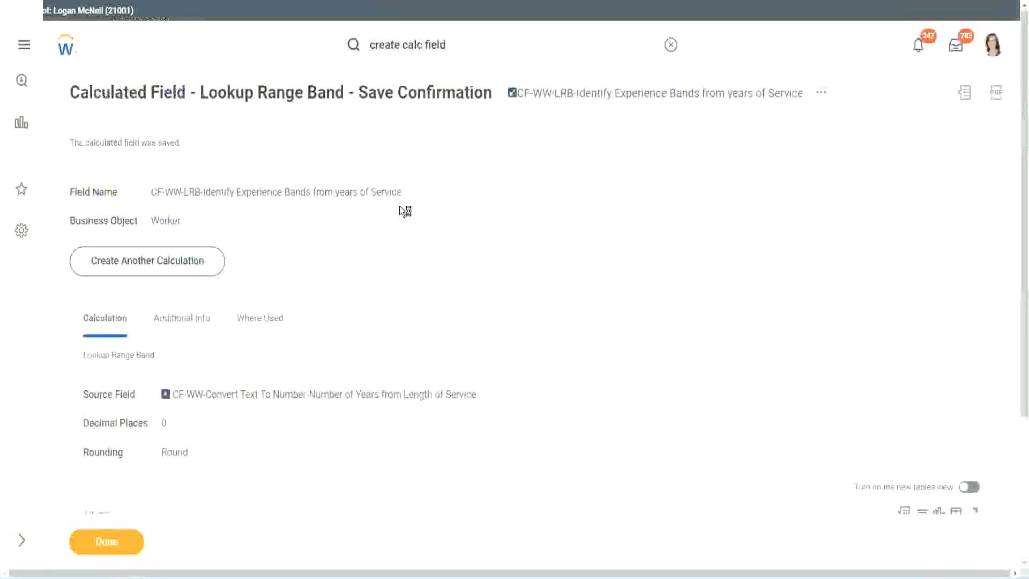
pyautogui.rightClick(604, 101)
pyautogui.click(637, 161)
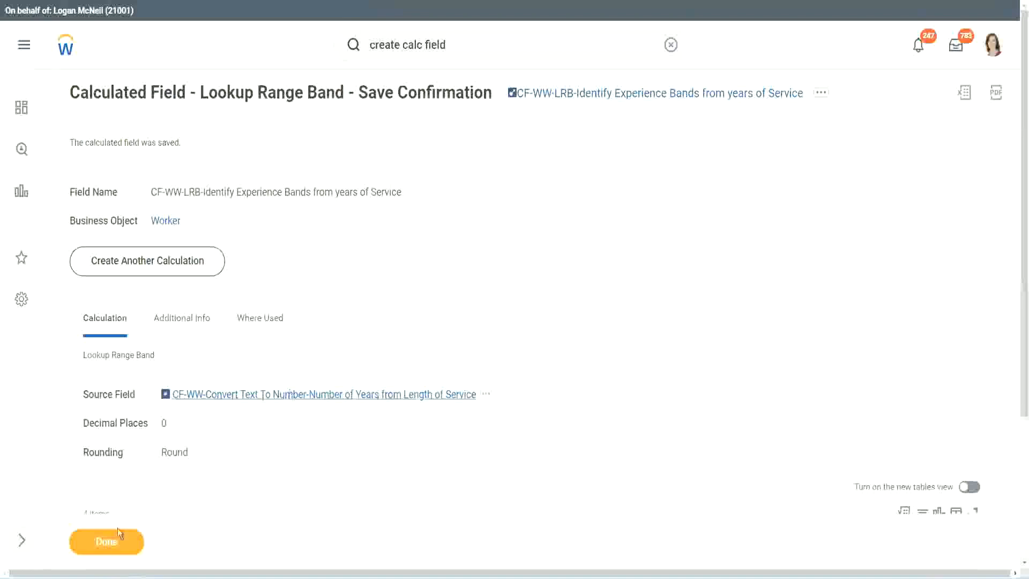
pyautogui.click(98, 544)
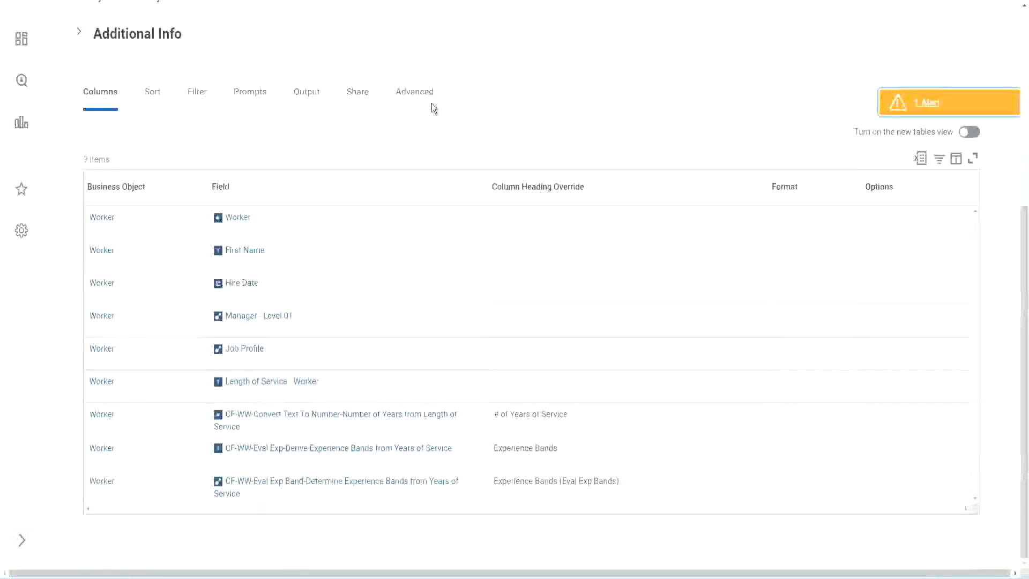
# - Open the WW Employee Details custom report for editing
pyautogui.scroll(5, 445, 140)
pyautogui.scroll(2, 444, 127)
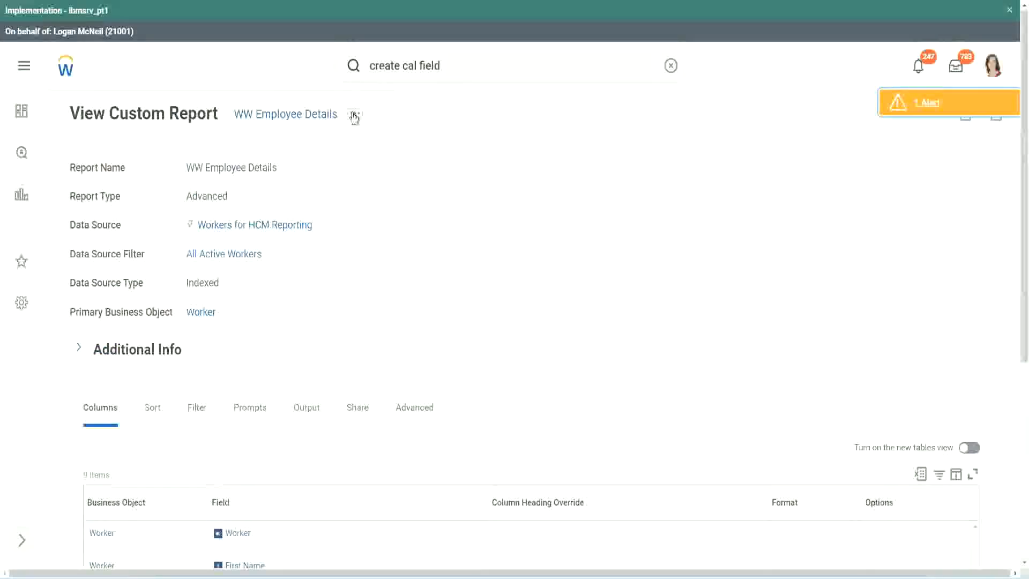
pyautogui.click(354, 114)
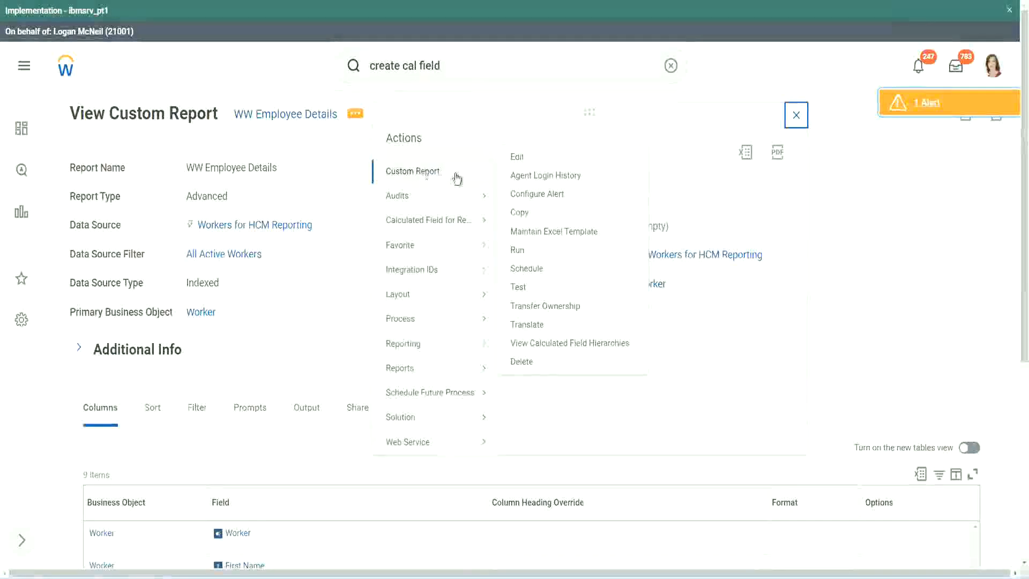
pyautogui.click(522, 157)
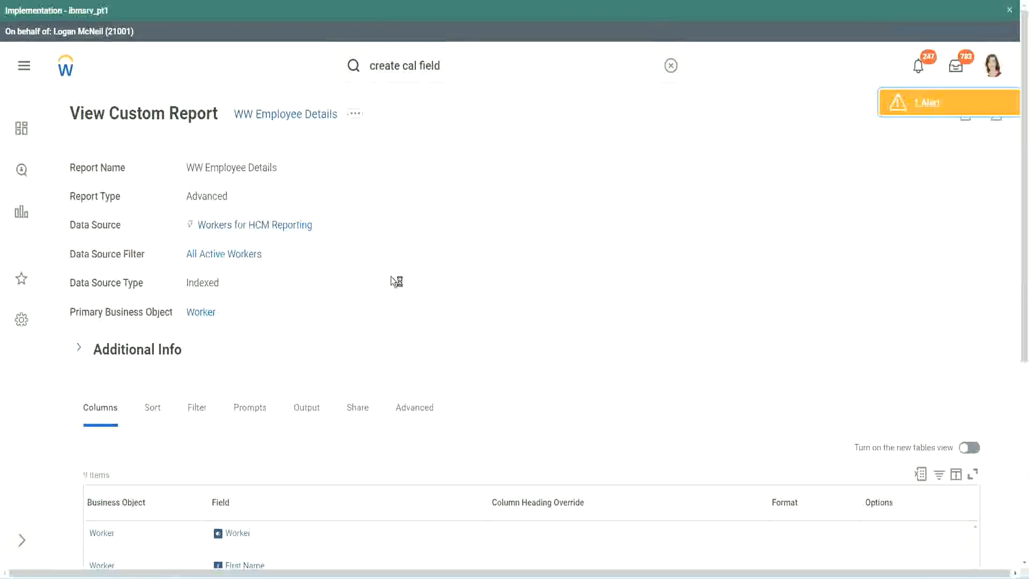
pyautogui.scroll(-4, 392, 277)
pyautogui.scroll(-2, 394, 283)
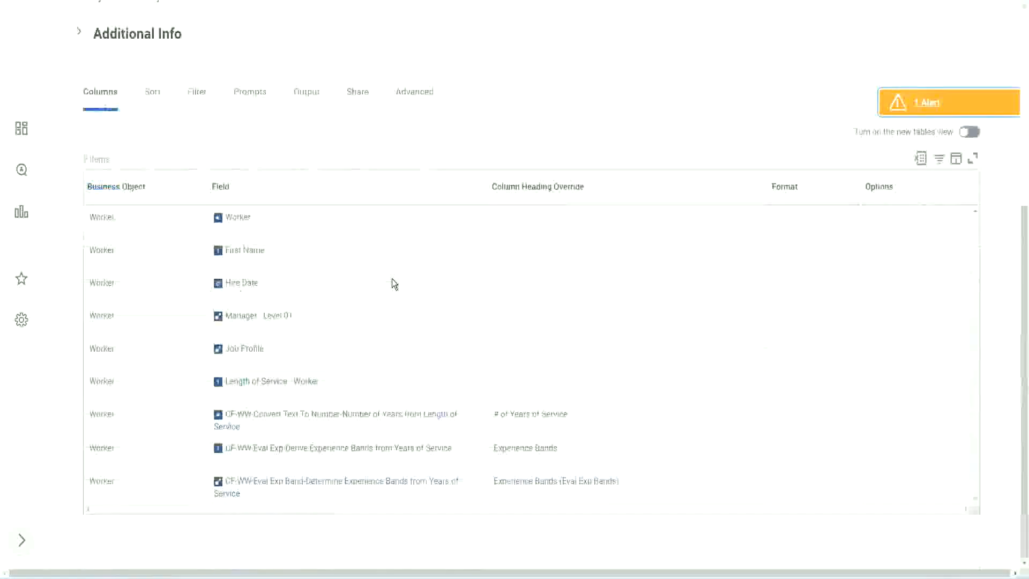
pyautogui.scroll(-8, 386, 299)
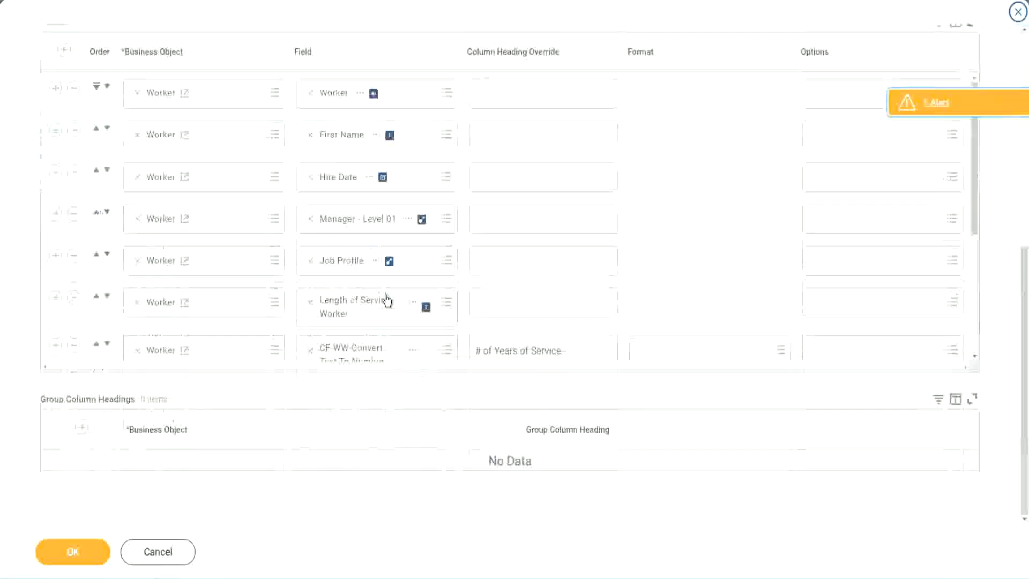
pyautogui.scroll(-4, 182, 335)
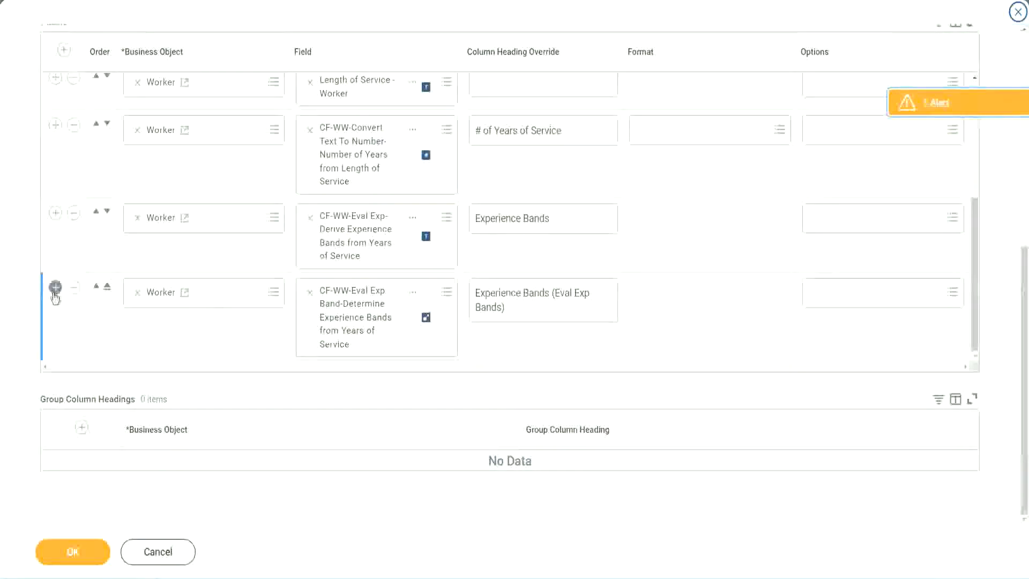
# - Add a Worker column at the end of the report using the field CF-WW-LRB-Identify Experience Bands from years of Service
pyautogui.click(55, 288)
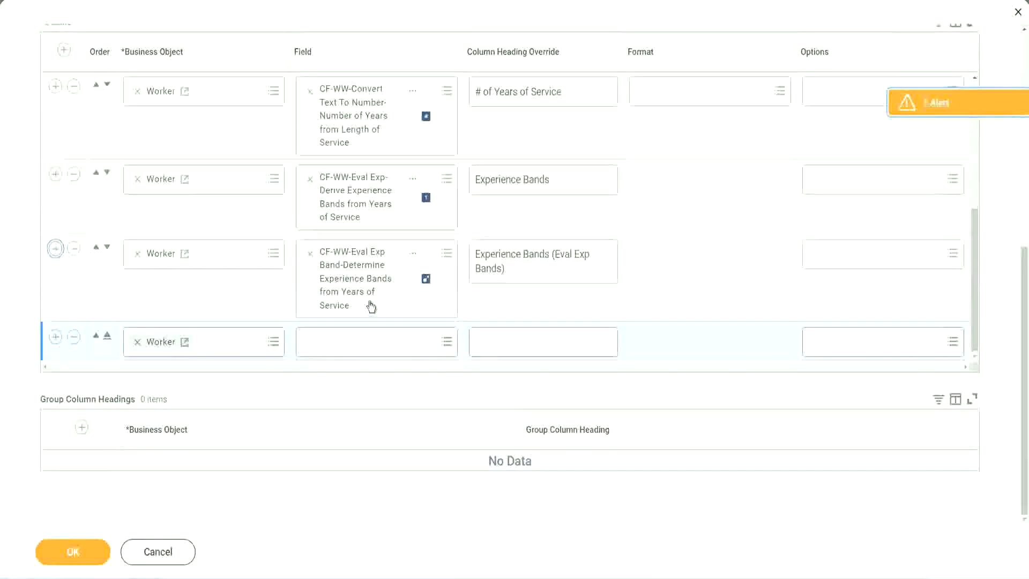
pyautogui.click(349, 342)
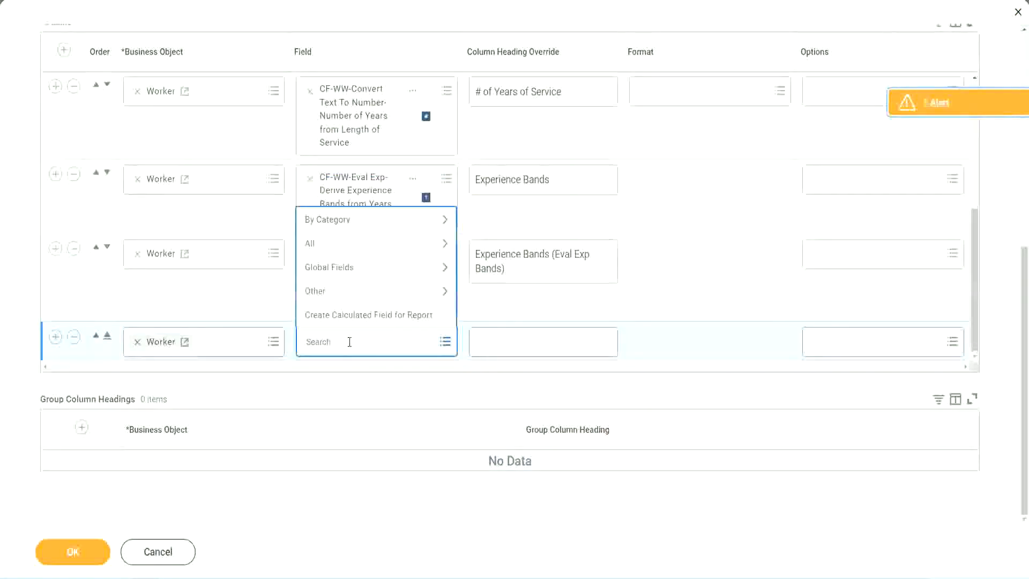
pyautogui.hotkey('ctrl', 'v')
pyautogui.press('Return')
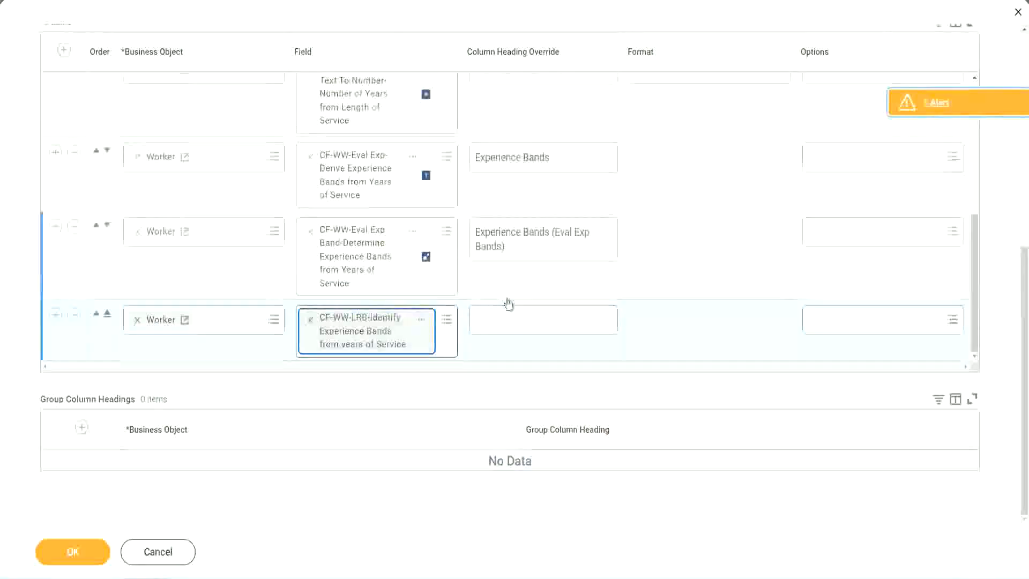
# - Set the new column's heading override to "Experience Bands (LRB)" and save the report definition
pyautogui.click(513, 313)
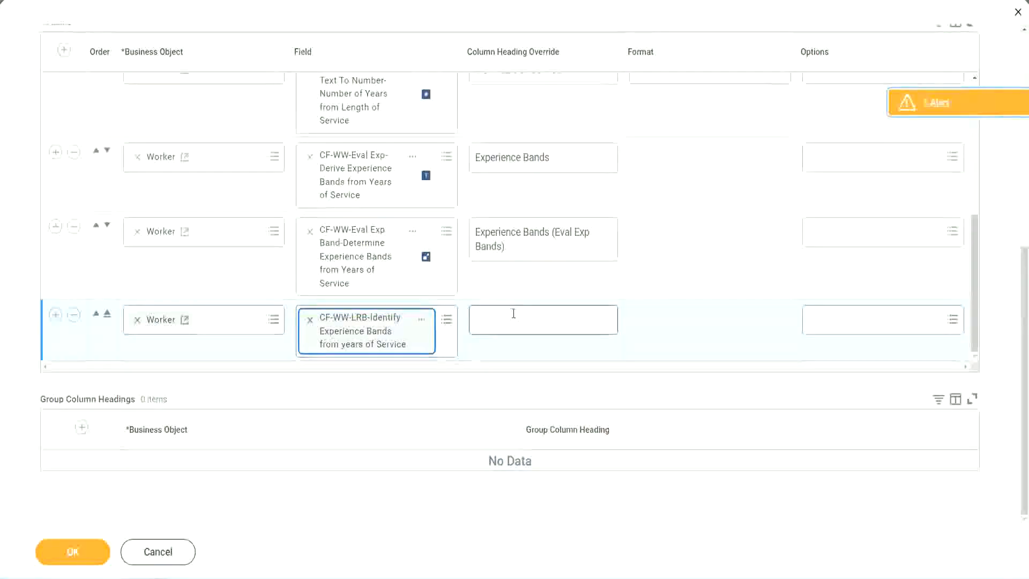
pyautogui.write('Ex')
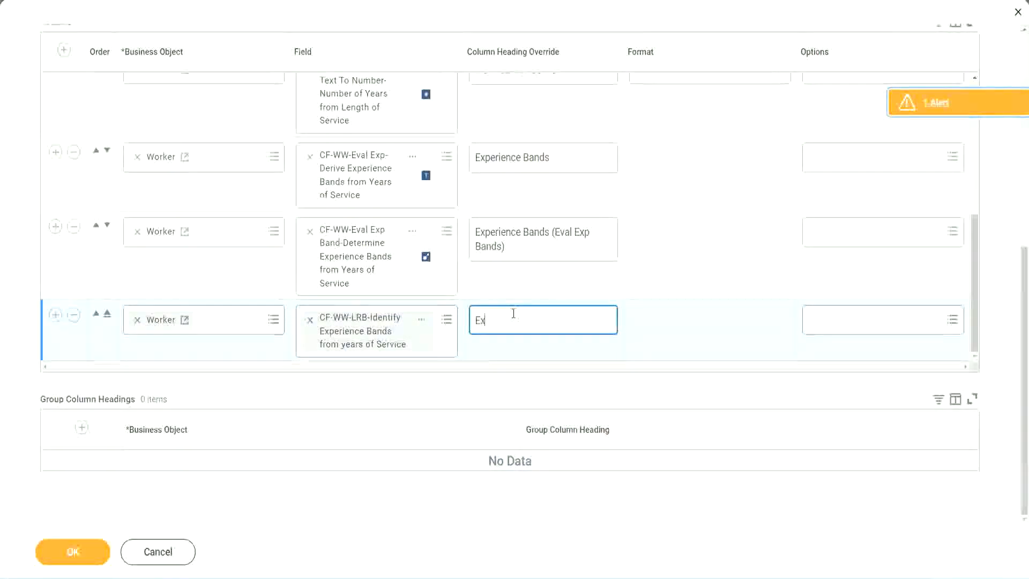
pyautogui.write('pernenc')
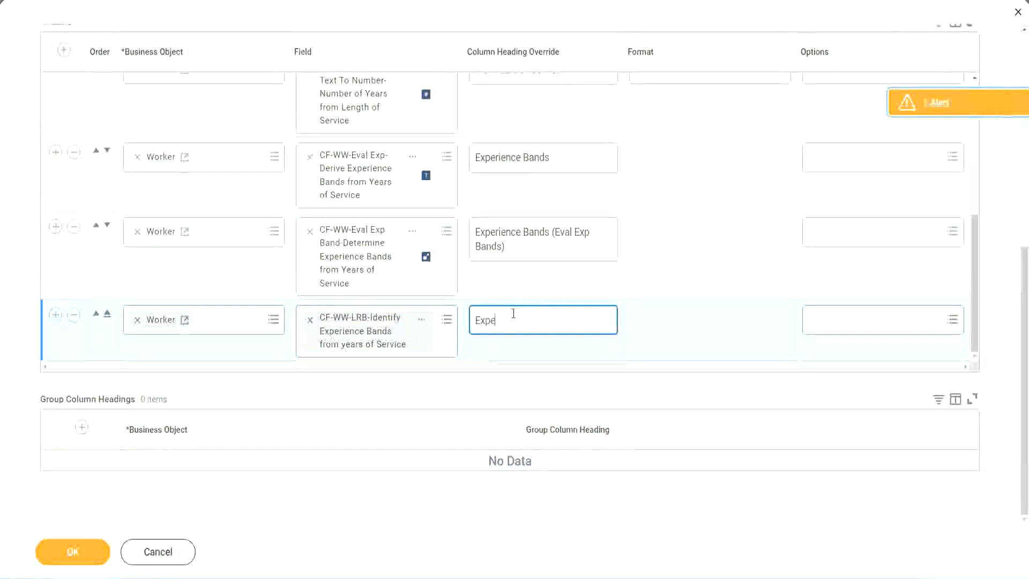
pyautogui.press('BackSpace')
pyautogui.press('BackSpace')
pyautogui.press('BackSpace')
pyautogui.press('BackSpace')
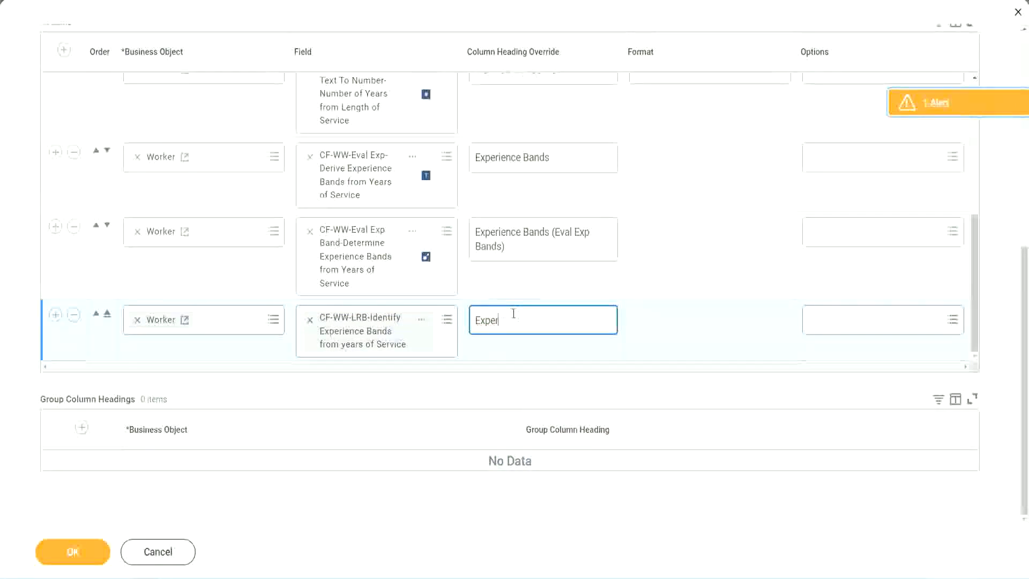
pyautogui.write('ience Bands (LRB)')
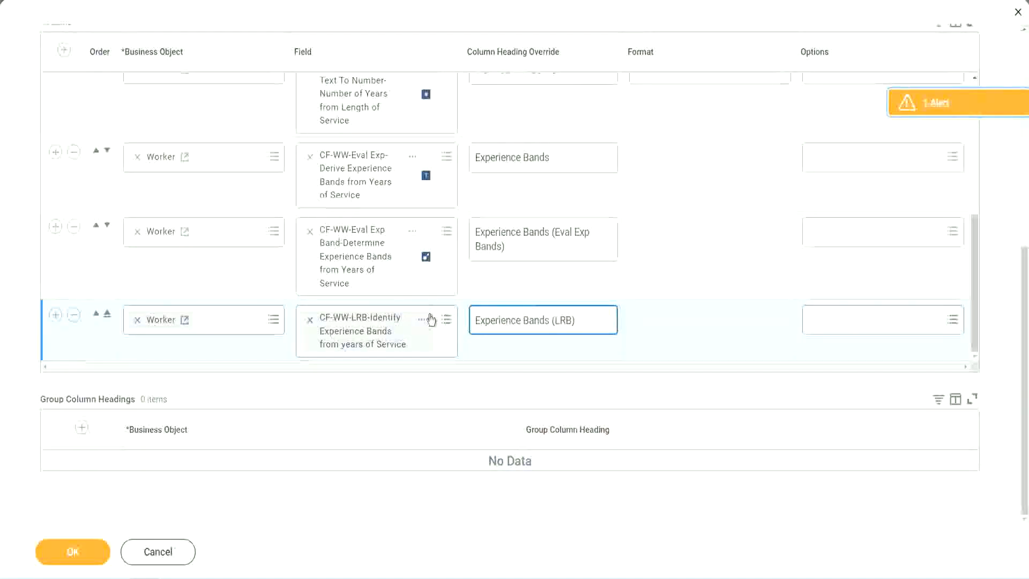
pyautogui.click(90, 561)
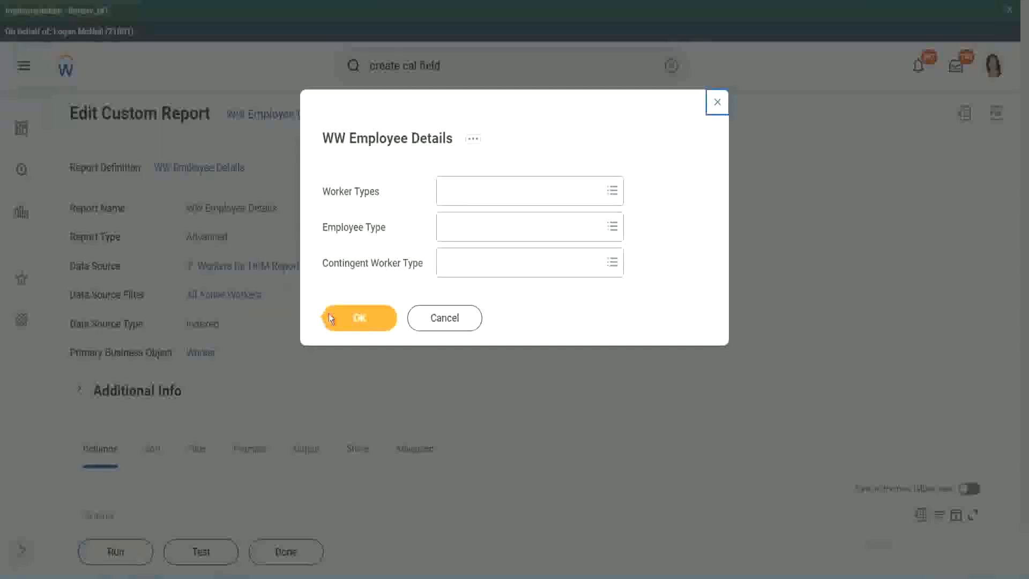
# - Run the WW Employee Details report without prompt values and compare the three Experience Bands columns across the workers
pyautogui.click(365, 321)
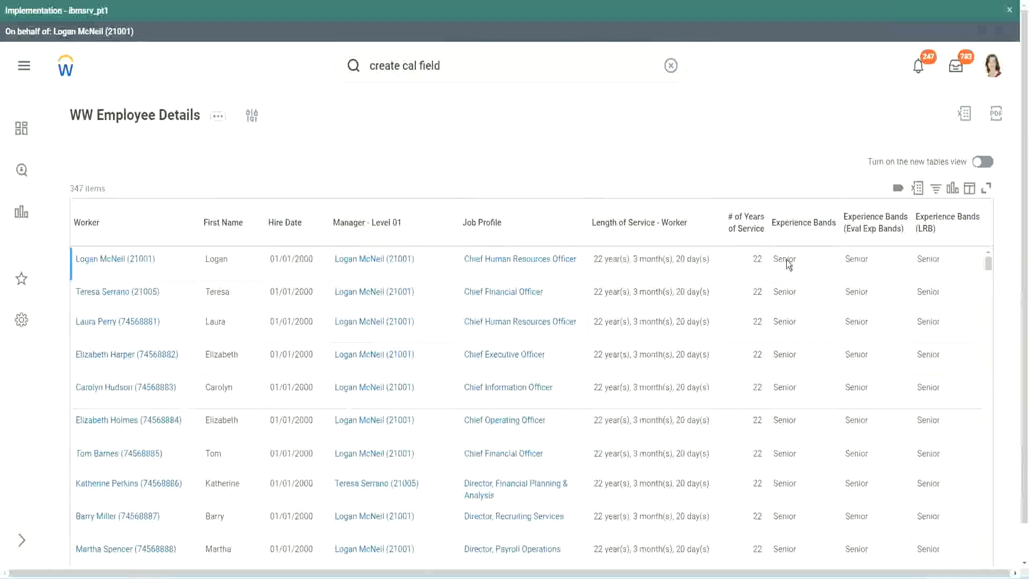
pyautogui.doubleClick(787, 259)
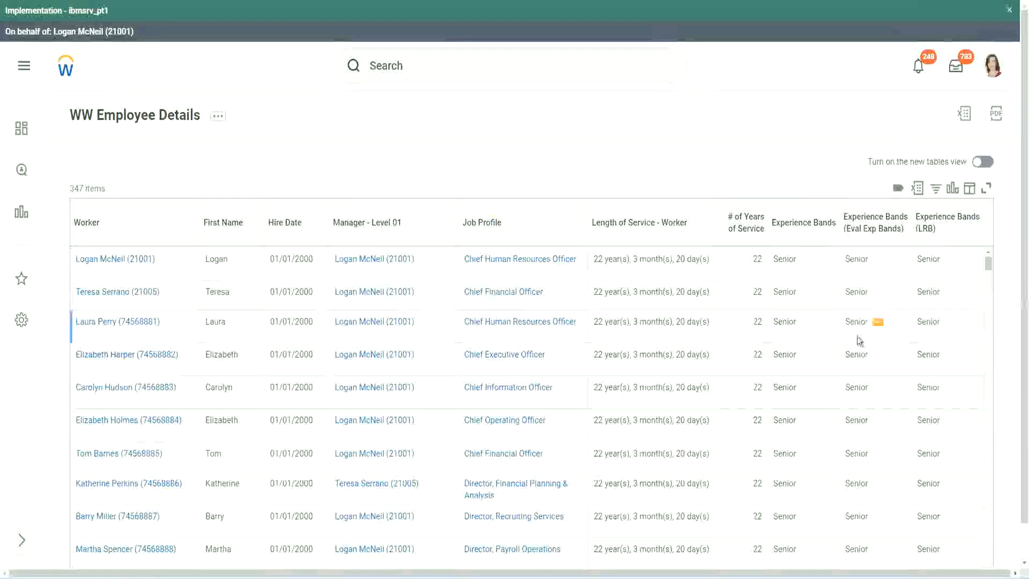
pyautogui.scroll(-10, 856, 337)
pyautogui.scroll(-3, 852, 367)
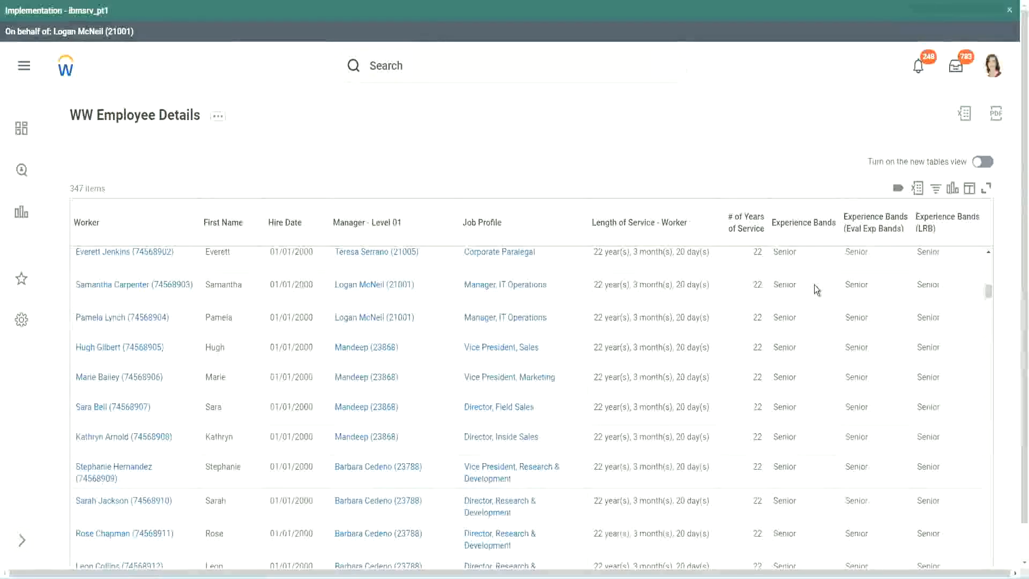
pyautogui.scroll(-3, 807, 435)
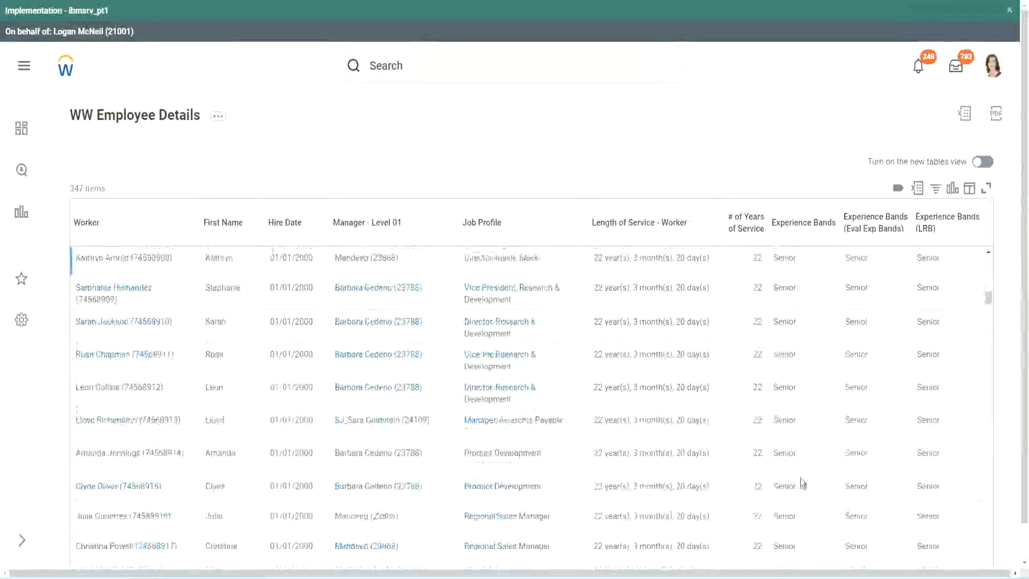
pyautogui.scroll(-2, 805, 381)
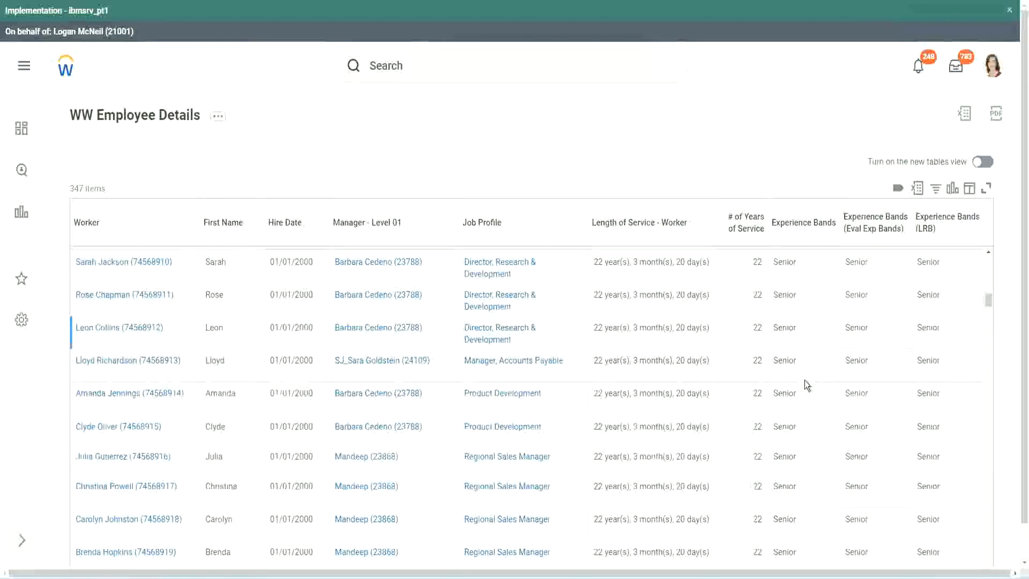